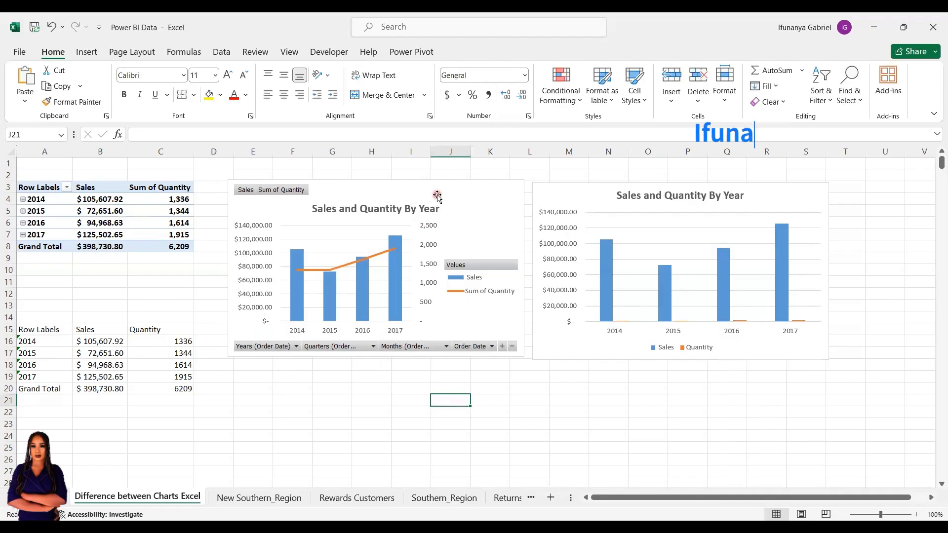
Select the PivotChart, the regular chart and the PivotTable in turn to compare the charts and their source data
left_click(437, 195)
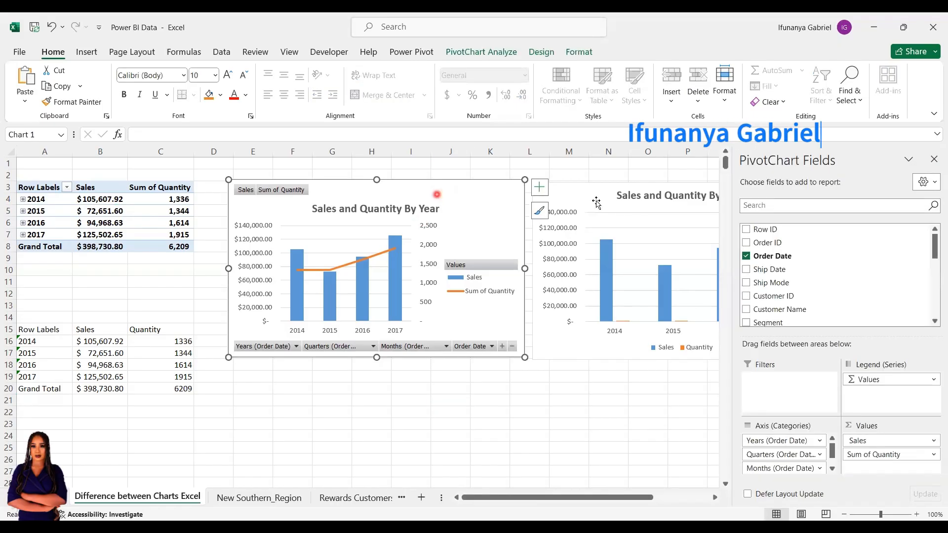
left_click(606, 214)
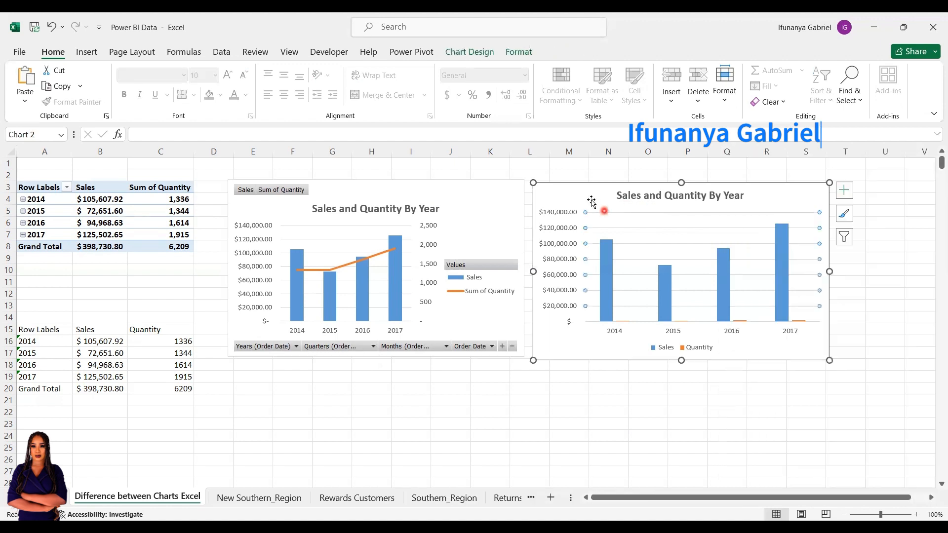
left_click(577, 191)
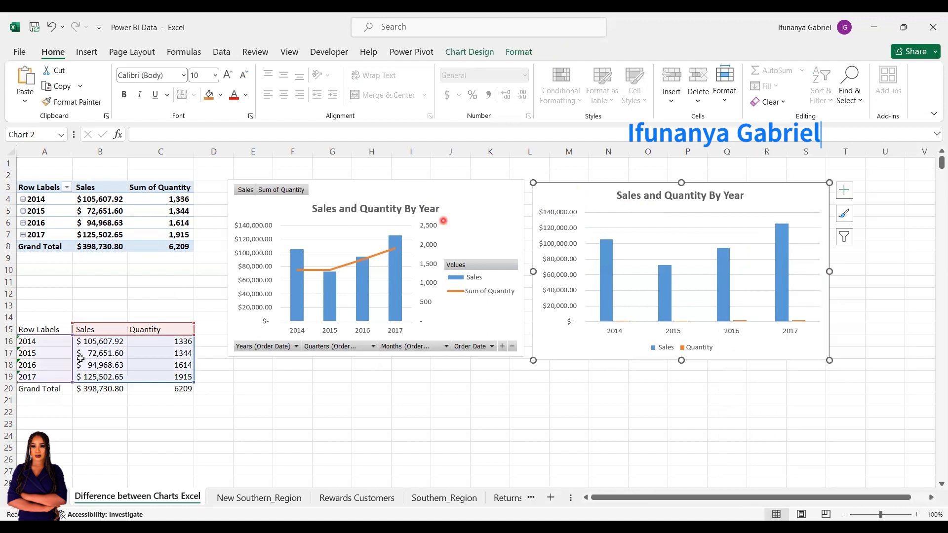
left_click(395, 188)
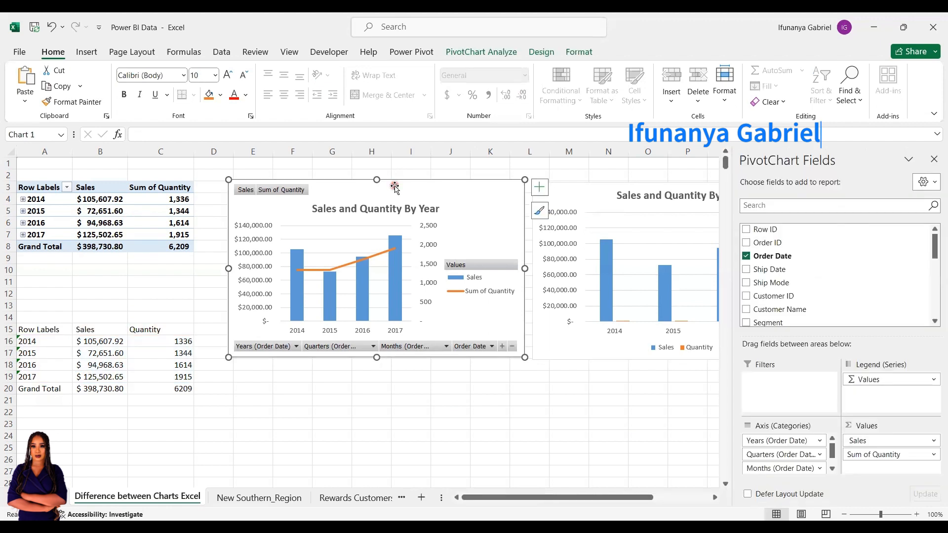
left_click(140, 229)
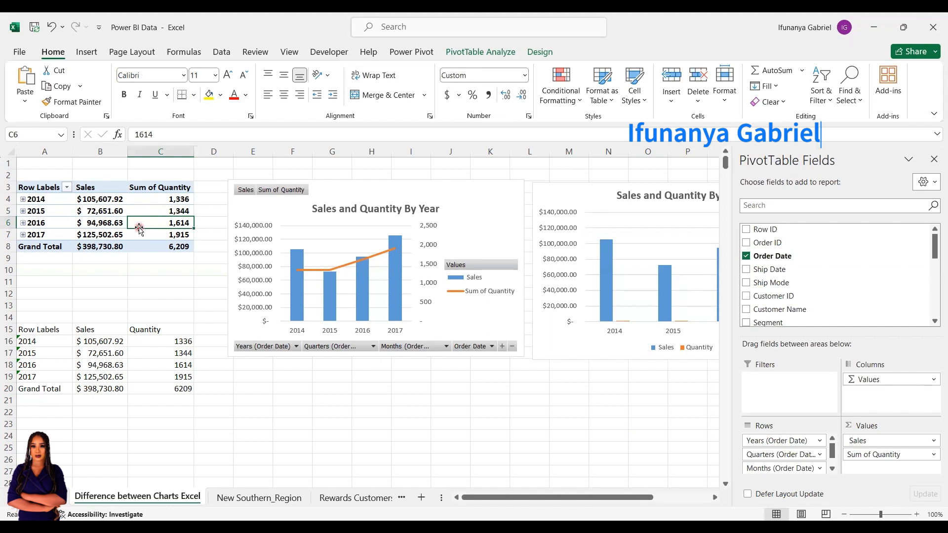
left_click(504, 423)
Examine the field buttons on the PivotChart and the filter options for Years (Order Date)
left_click(427, 192)
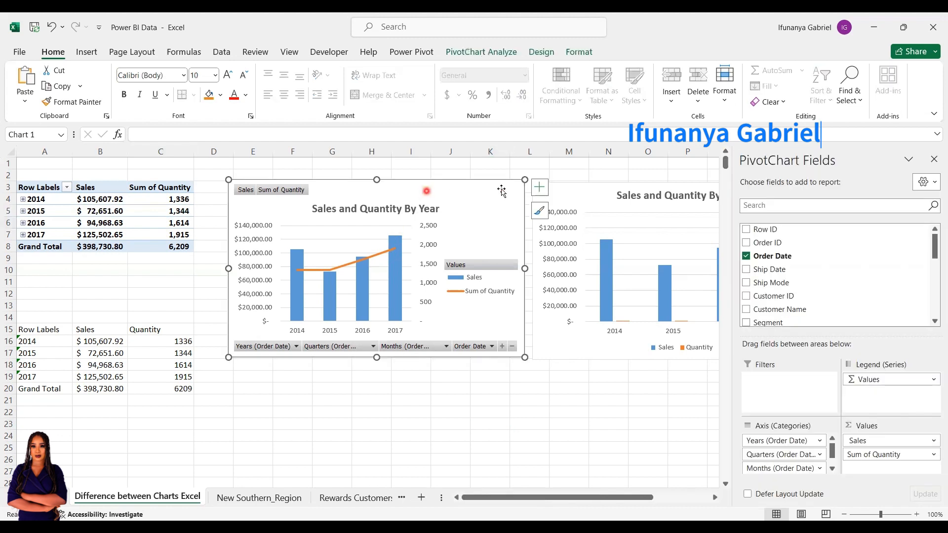
left_click(241, 193)
left_click(279, 191)
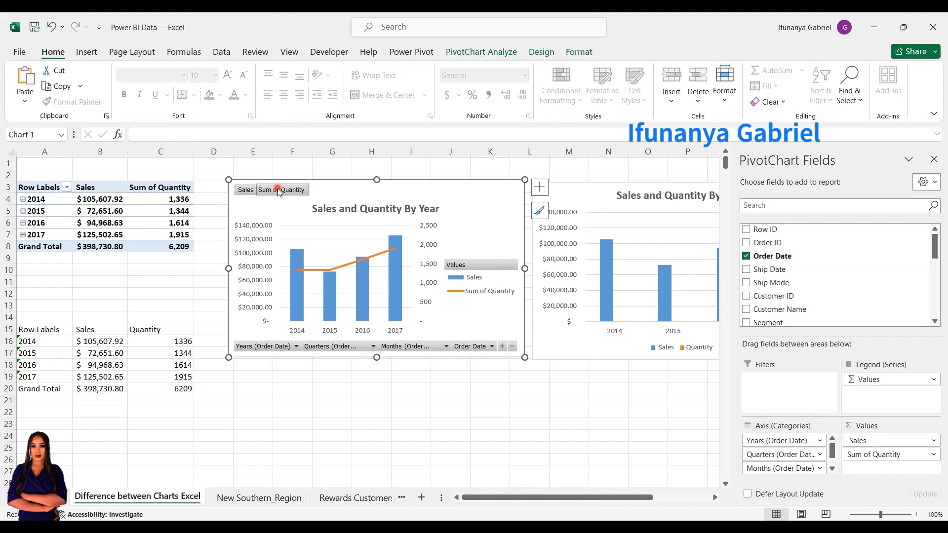
left_click(261, 351)
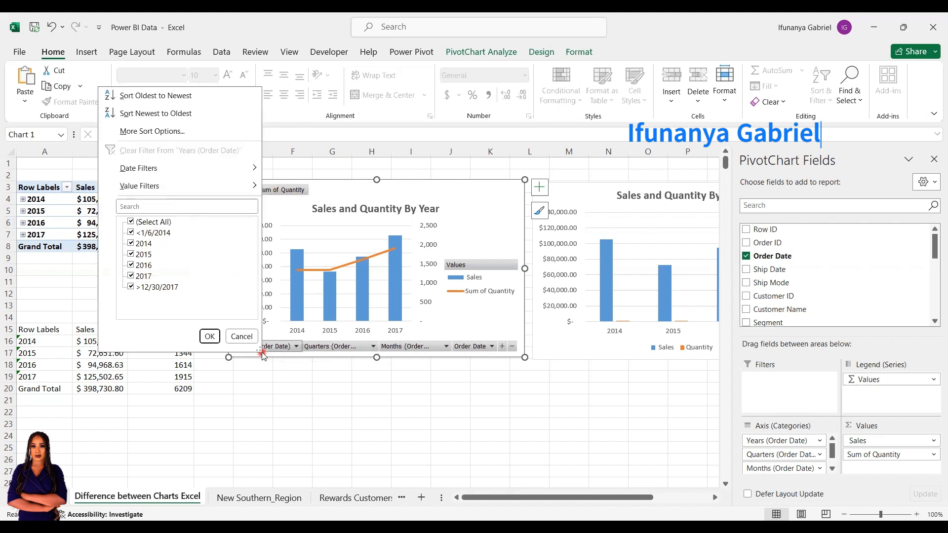
left_click(344, 350)
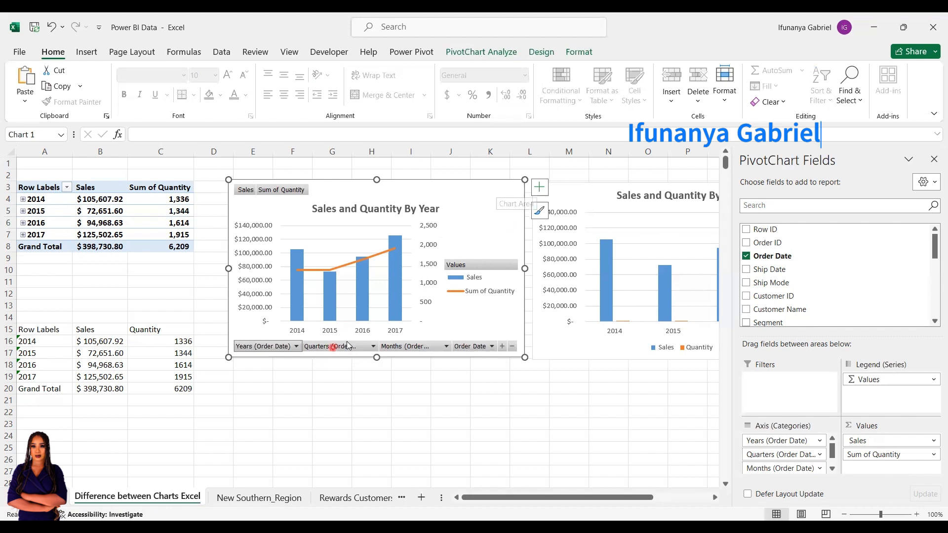
Filter the PivotChart's Quarters (Order Date) field to only Qtr4
left_click(372, 346)
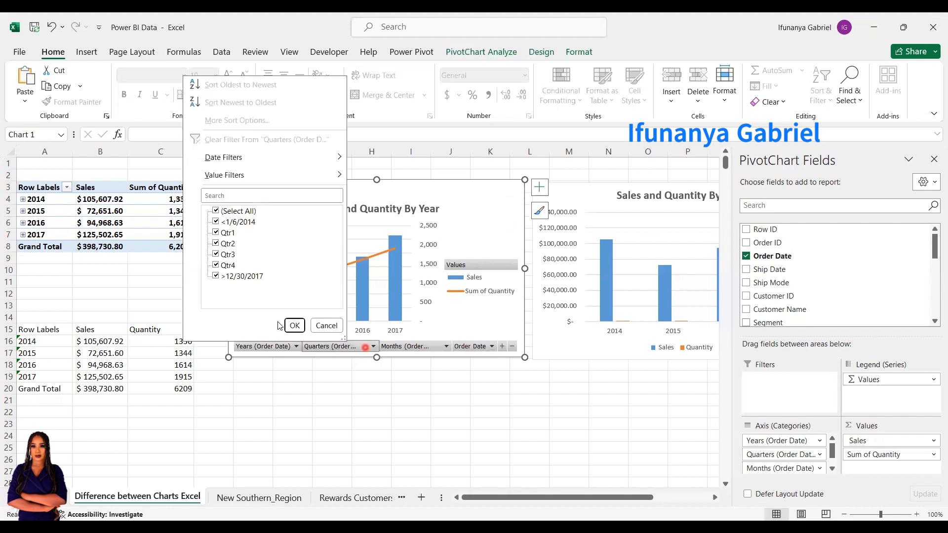
left_click(216, 275)
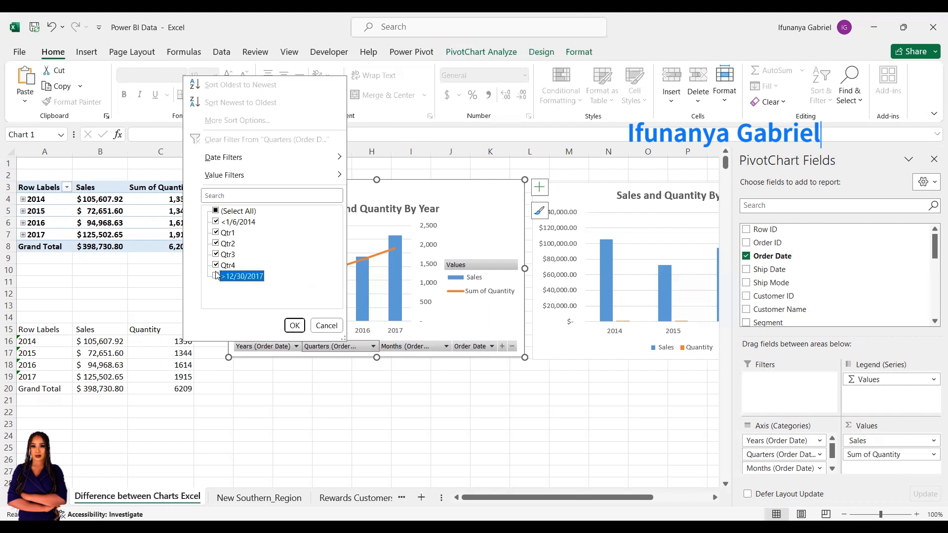
left_click(216, 211)
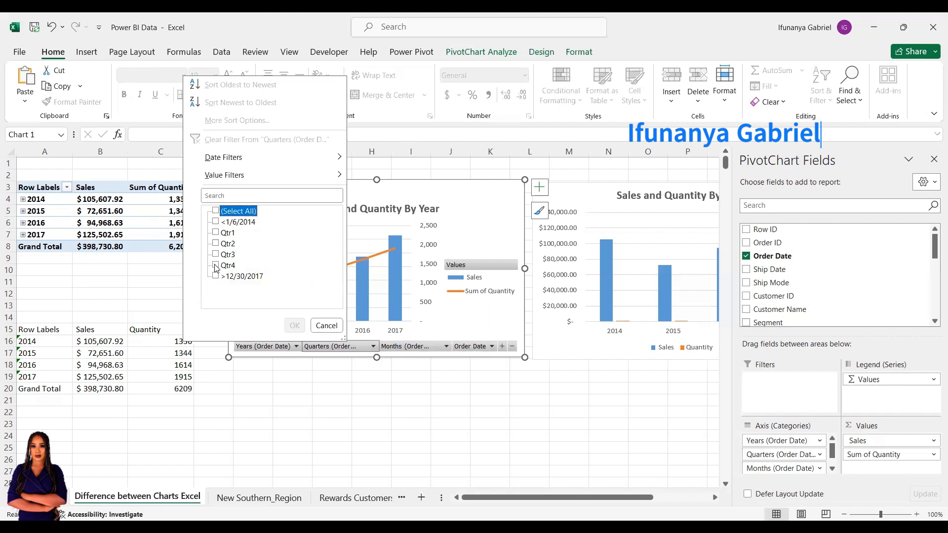
left_click(217, 266)
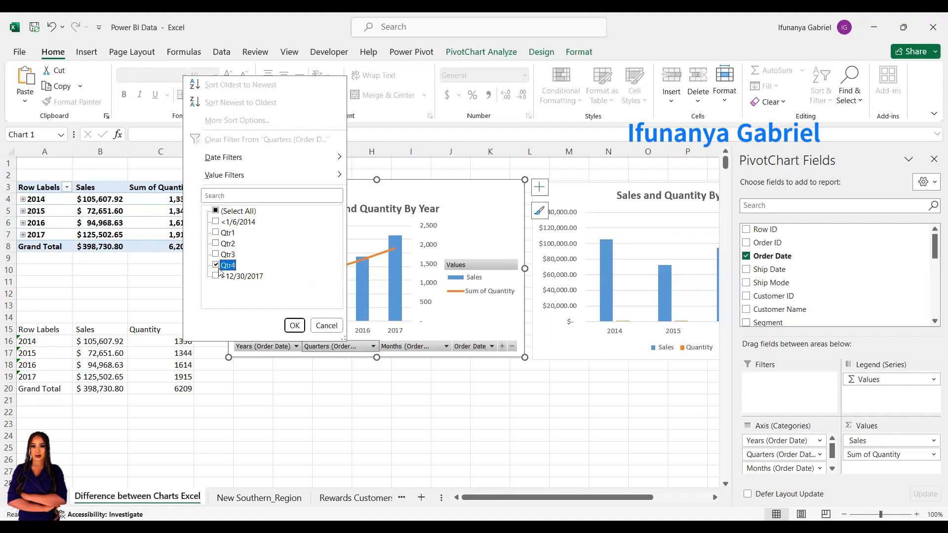
left_click(289, 325)
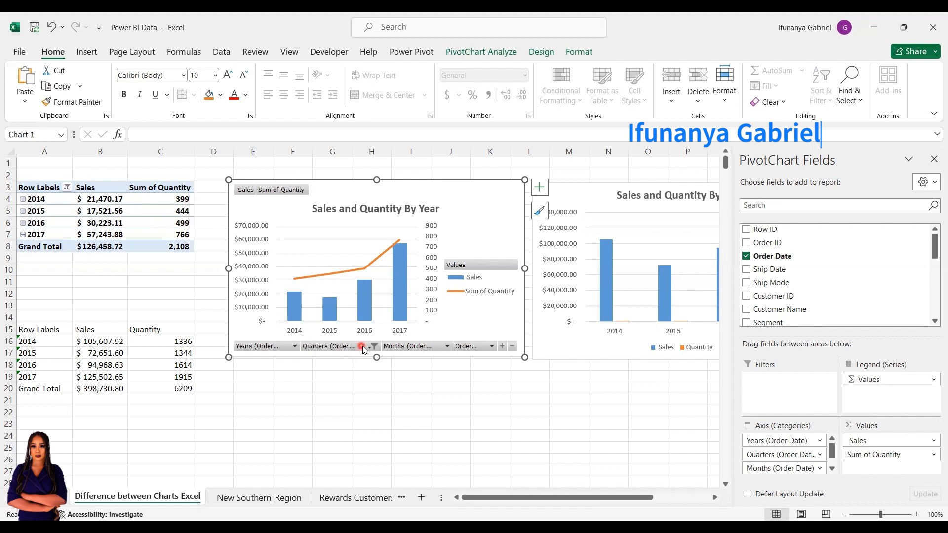
Add Qtr3 to the Quarters (Order Date) filter of the PivotChart
left_click(331, 345)
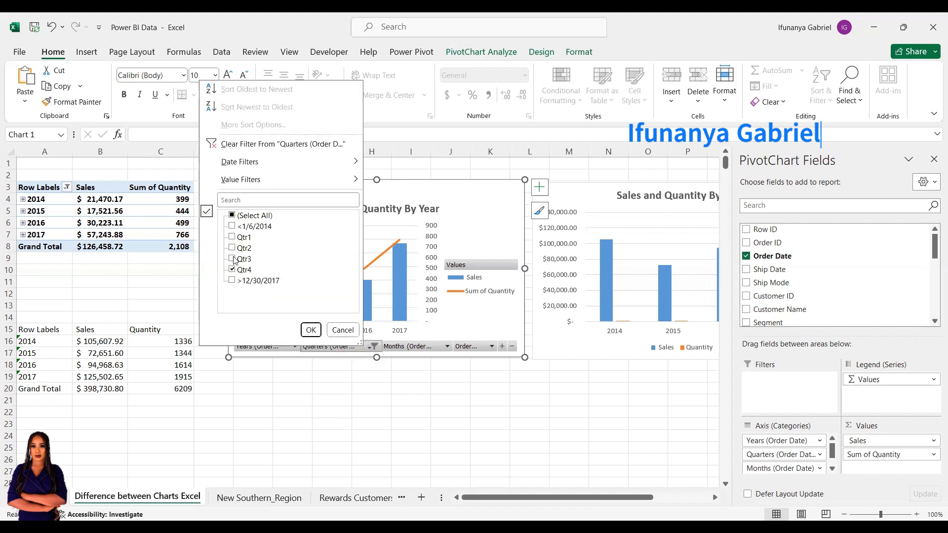
left_click(232, 259)
left_click(311, 329)
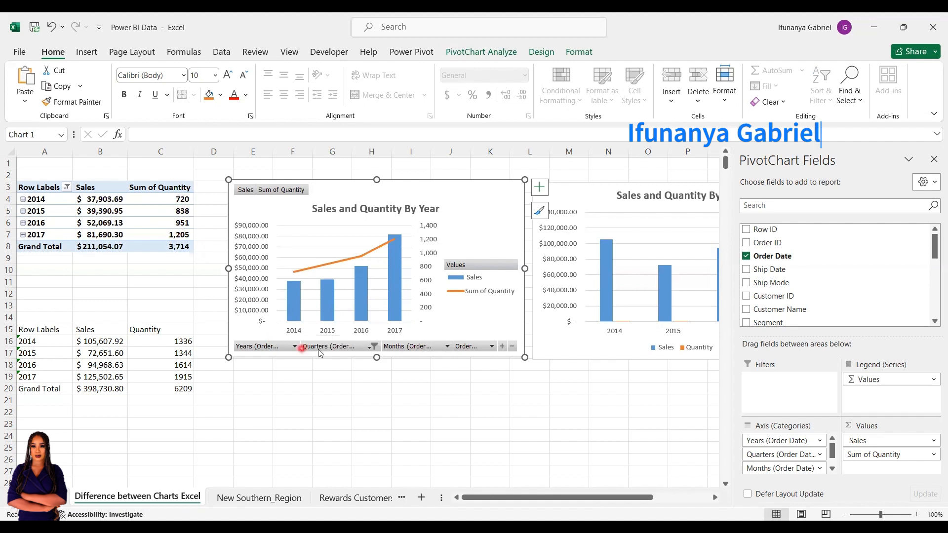
Filter the PivotChart's Months (Order Date) field to only Feb
left_click(416, 345)
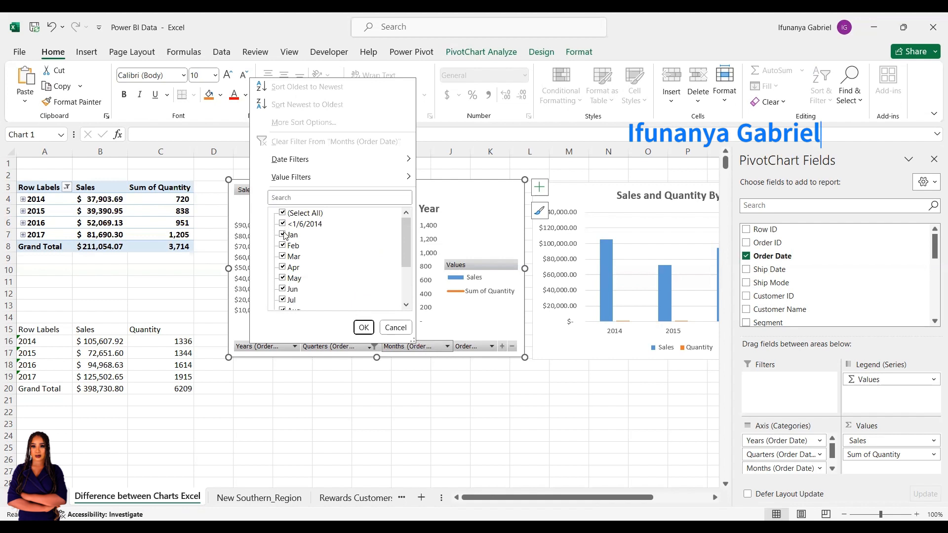
left_click(283, 213)
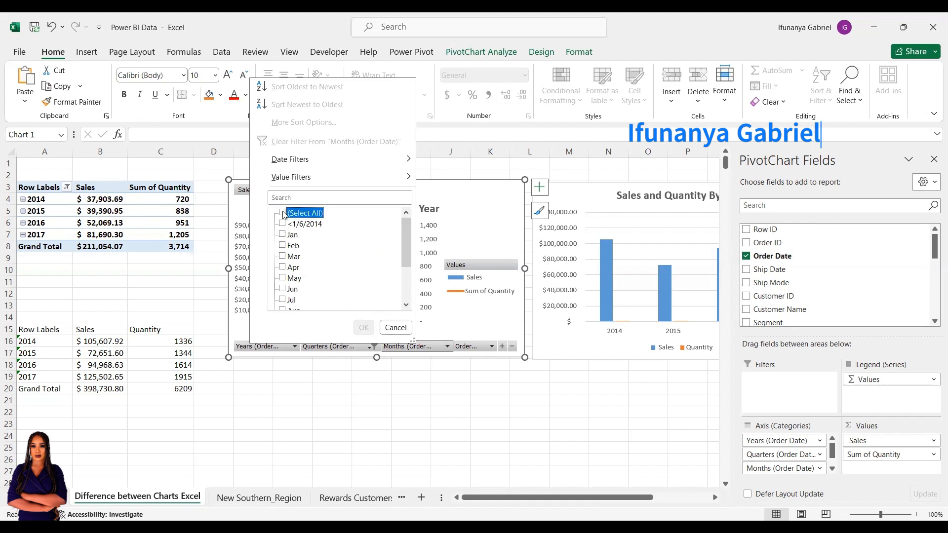
left_click(283, 246)
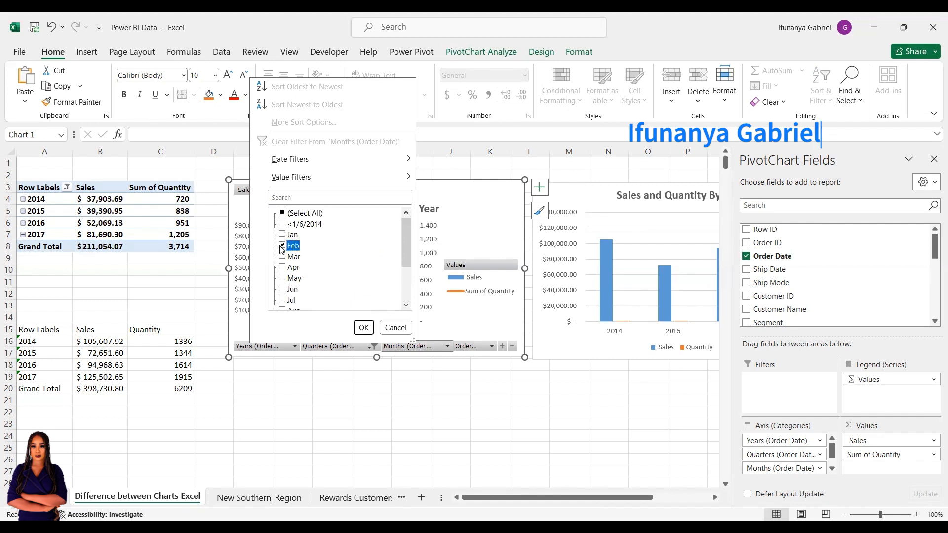
left_click(368, 327)
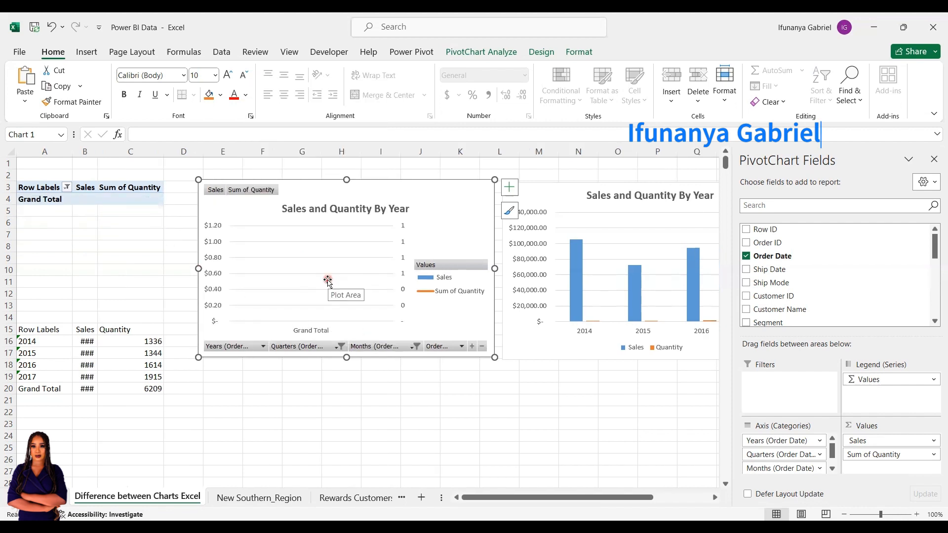
Reselect all items in the PivotChart's Months (Order Date) filter
left_click(385, 346)
left_click(242, 221)
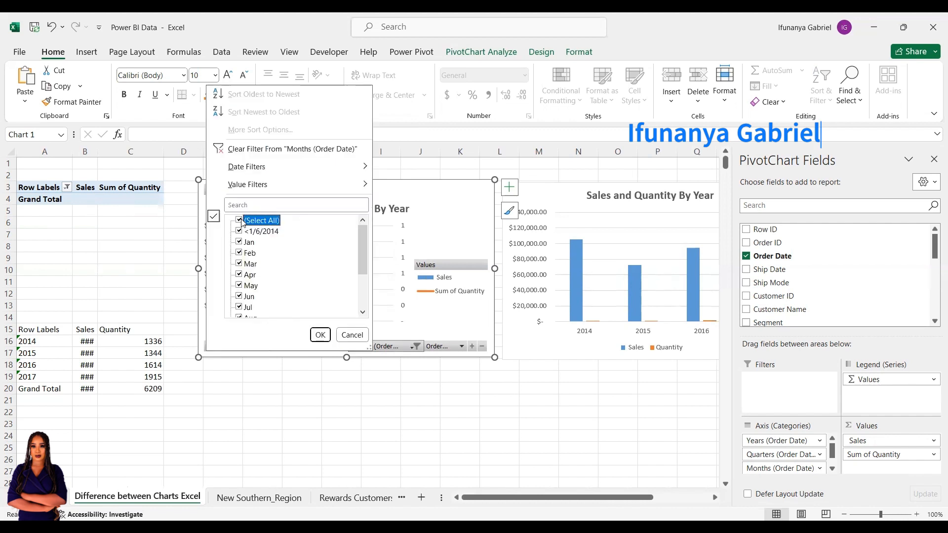
left_click(321, 336)
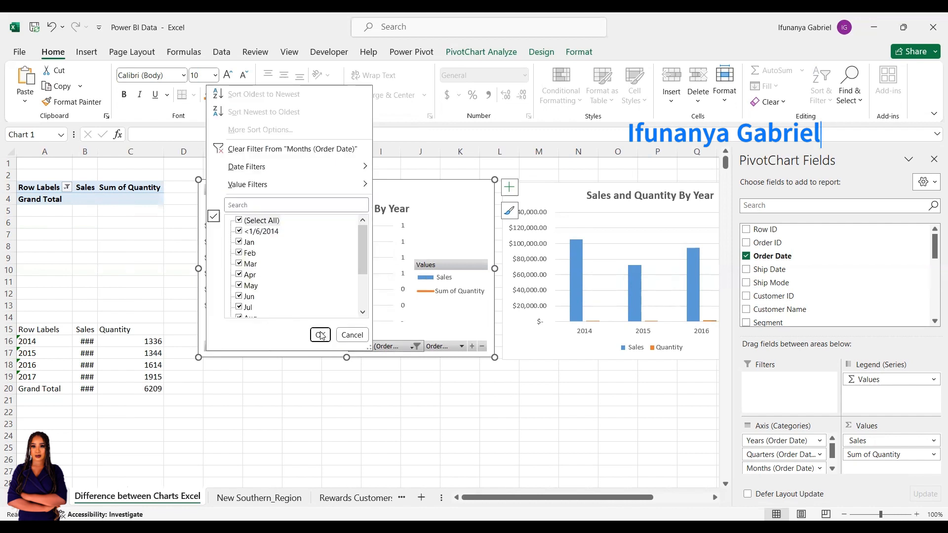
left_click(321, 336)
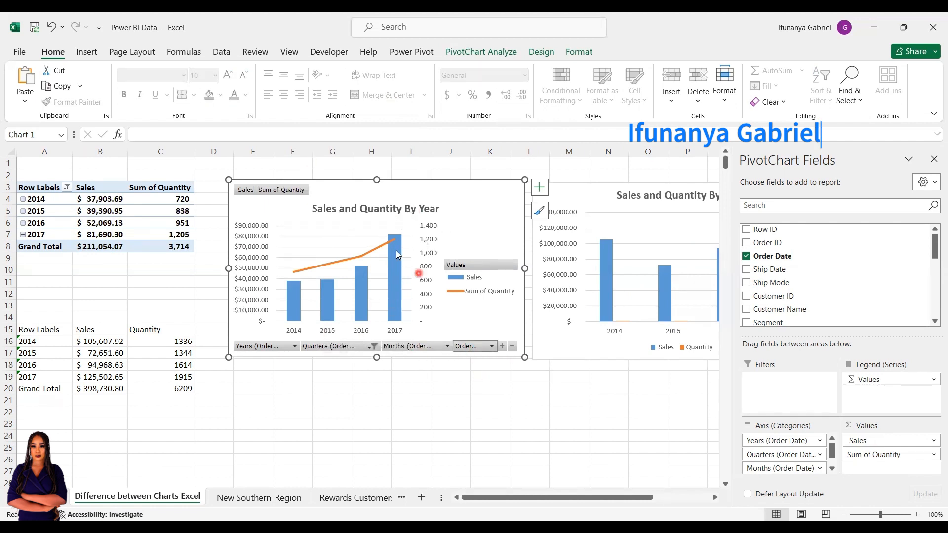
Compare against the regular chart and reselect all items in the PivotChart's Quarters (Order Date) filter
left_click(591, 200)
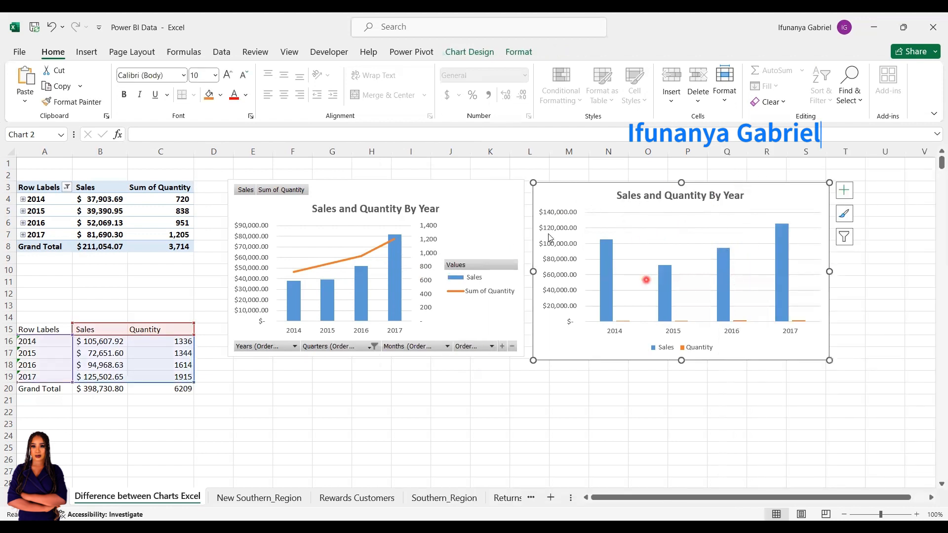
left_click(456, 193)
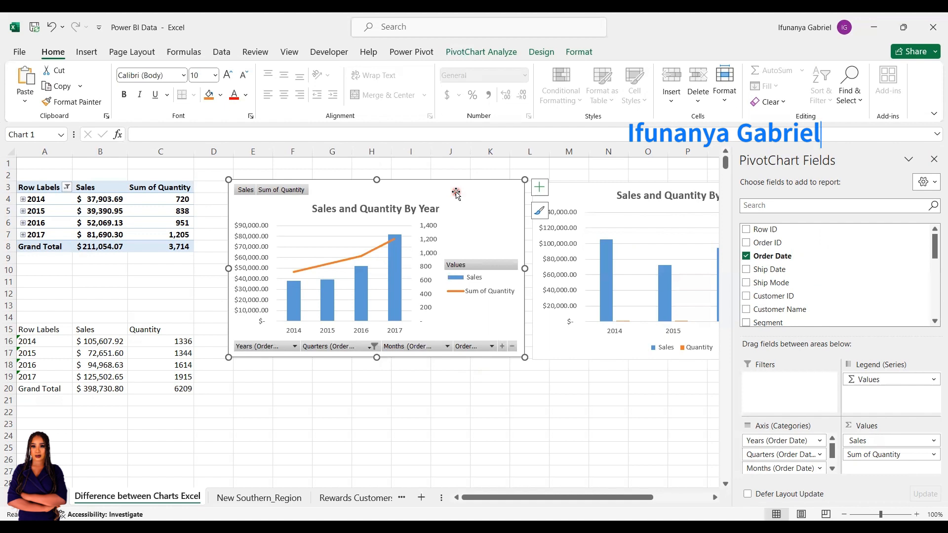
left_click(316, 347)
left_click(186, 223)
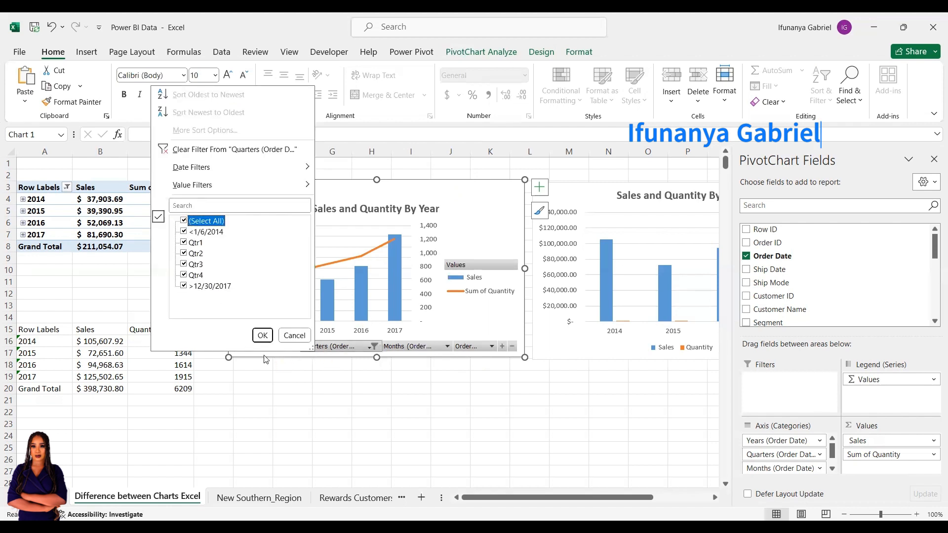
left_click(265, 336)
Hide the PivotChart's field list and all field buttons on the chart
left_click(493, 196)
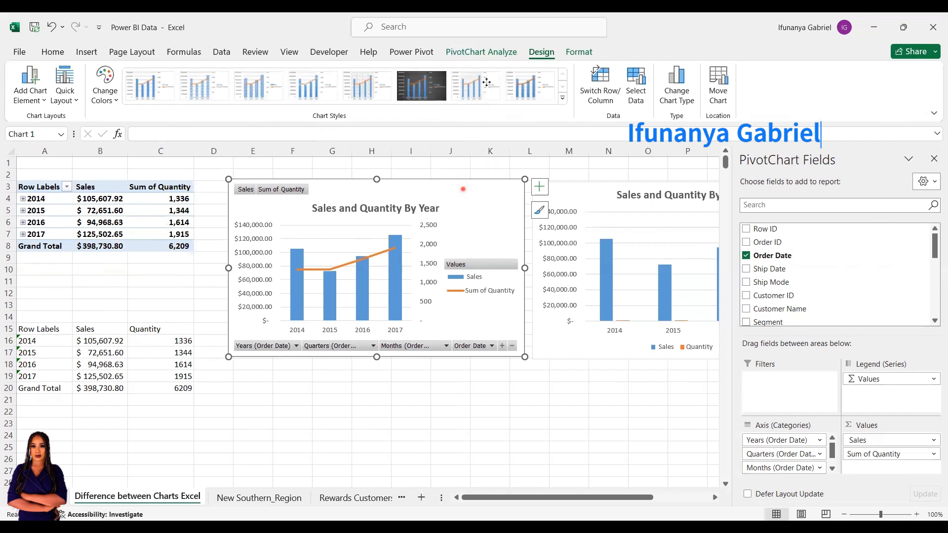
left_click(492, 52)
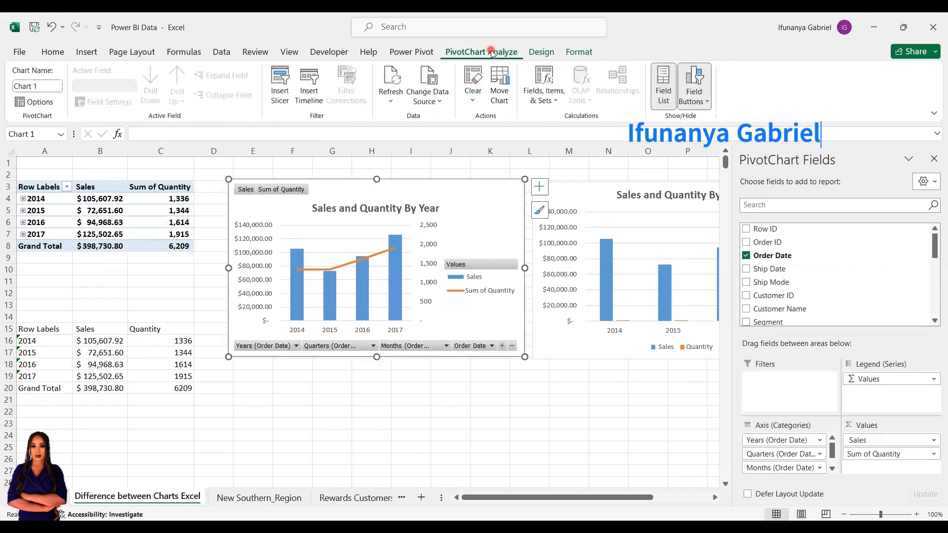
left_click(699, 94)
left_click(663, 82)
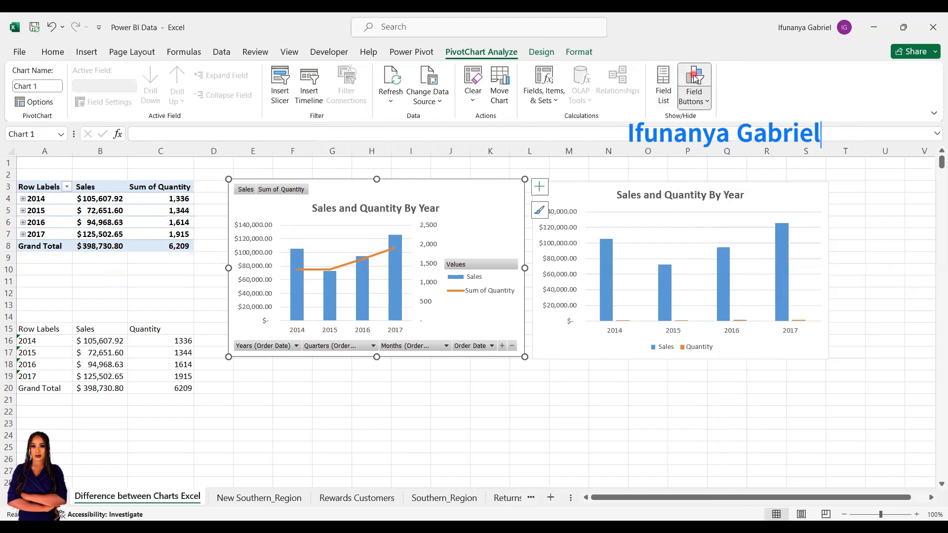
left_click(691, 77)
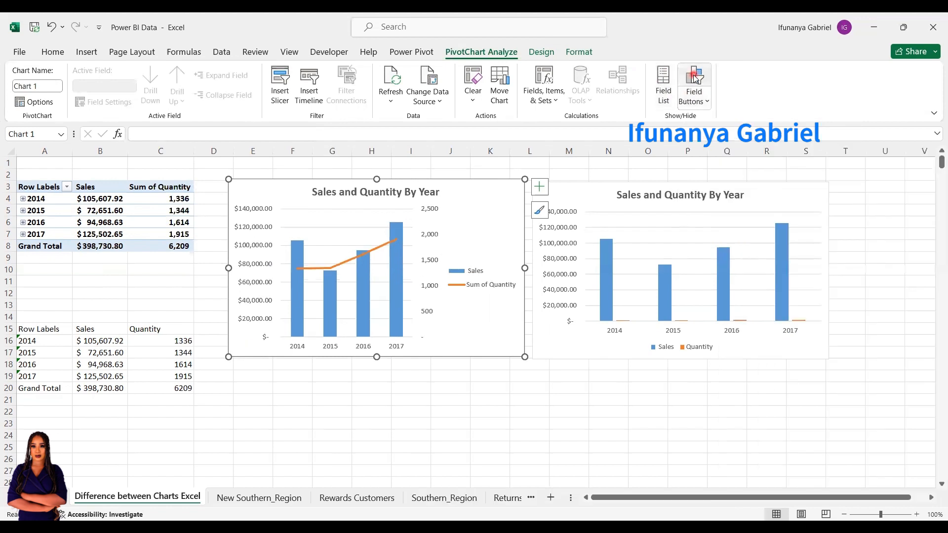
Show the field list and the field buttons of the PivotChart again
left_click(663, 84)
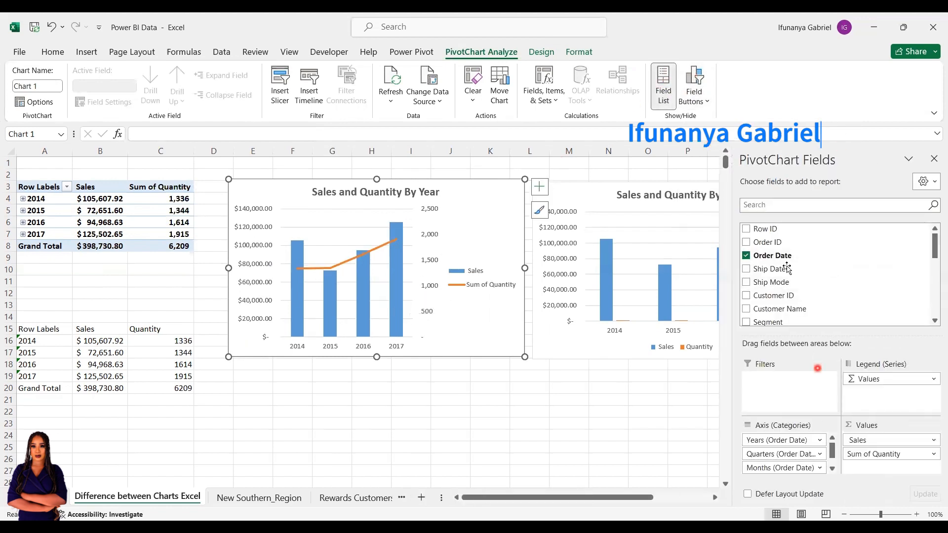
left_click(698, 98)
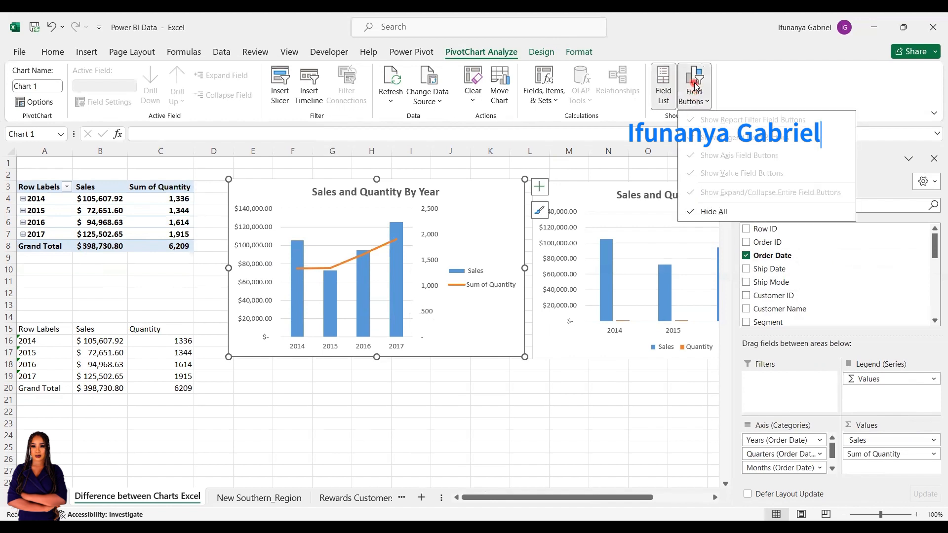
left_click(696, 85)
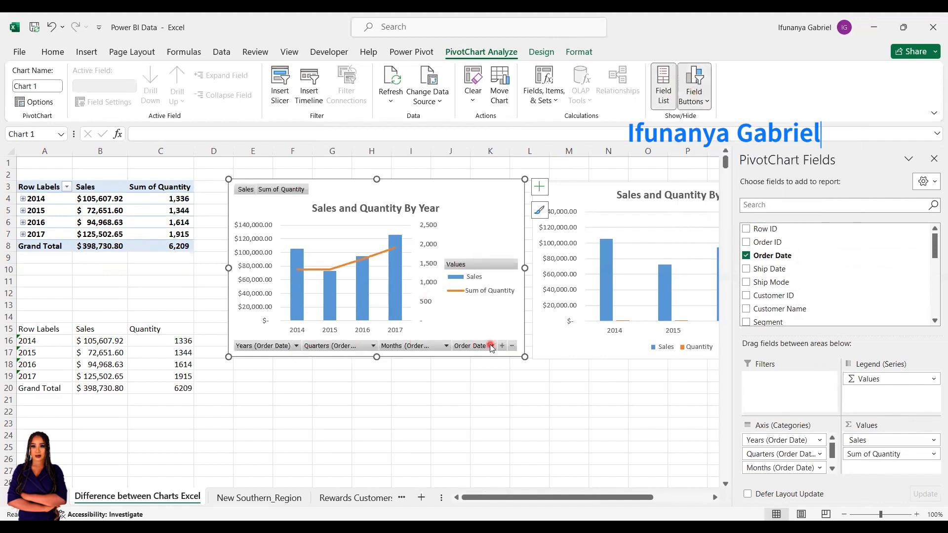
Turn off the field buttons on the PivotChart and close its field list
left_click(695, 85)
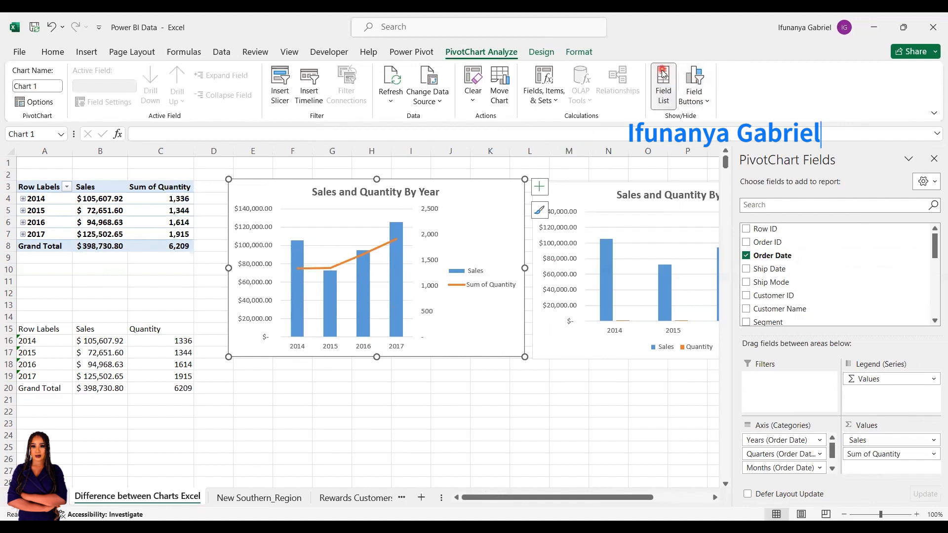
left_click_drag(784, 258, 778, 322)
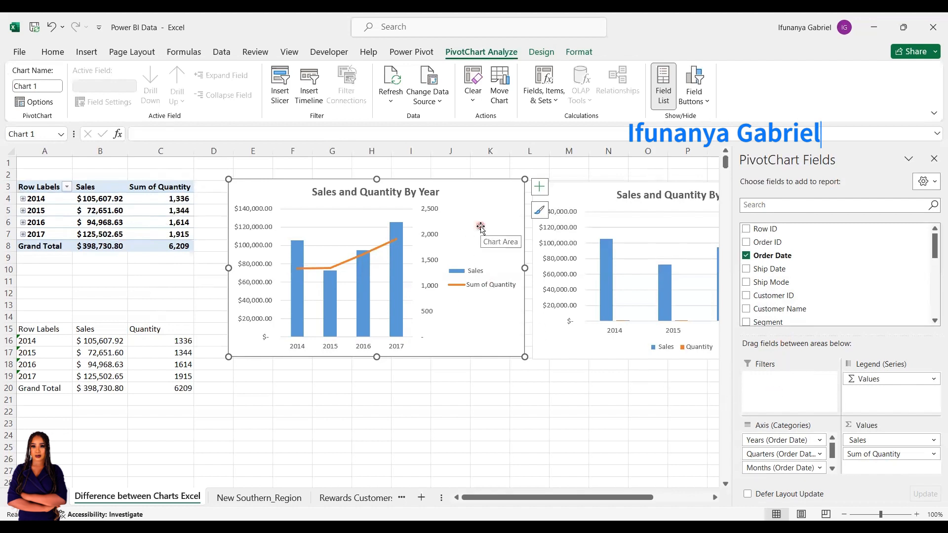
left_click(664, 85)
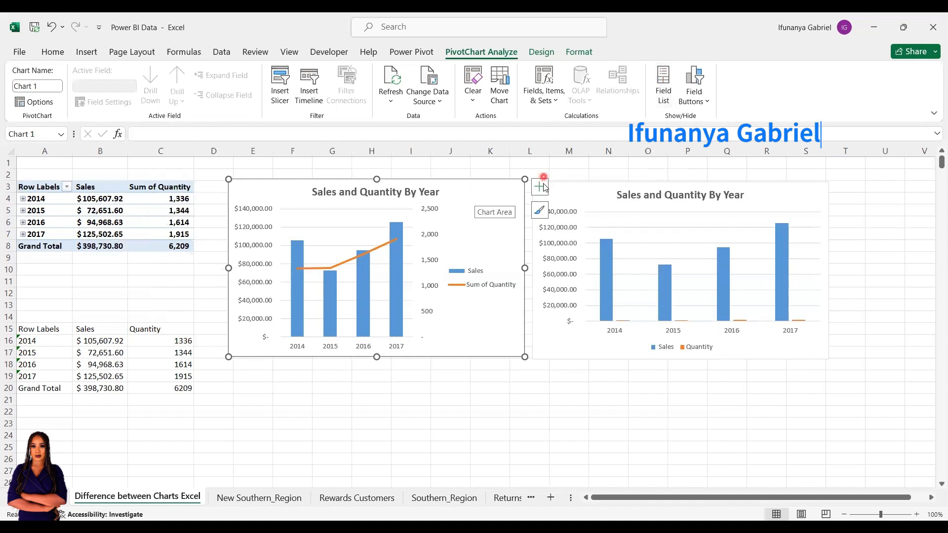
Check the PivotChart's list of chart elements and show its field buttons again
left_click(543, 187)
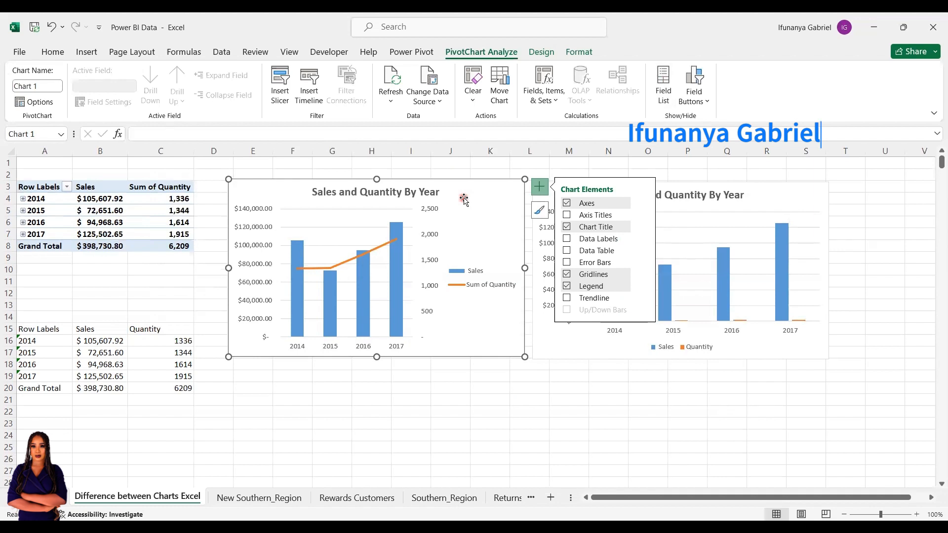
left_click(804, 198)
left_click(511, 192)
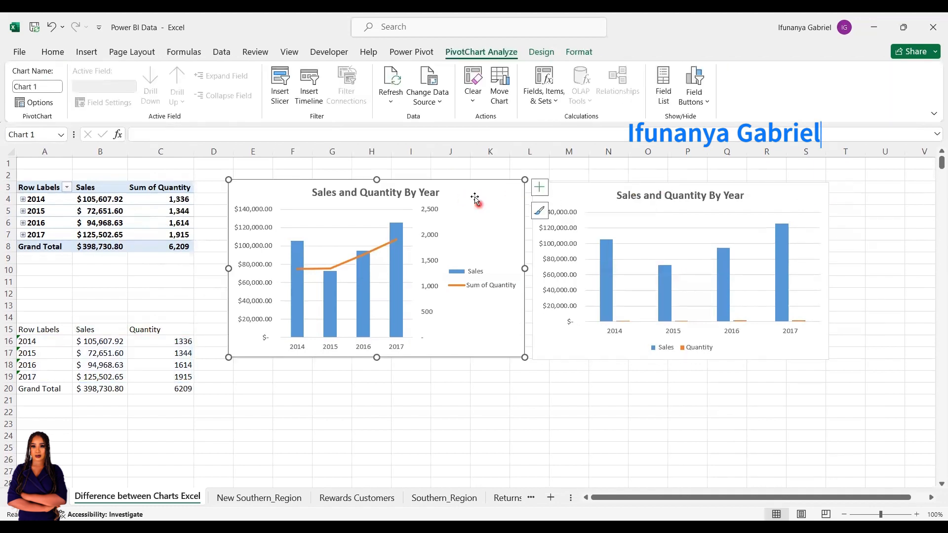
left_click(422, 271)
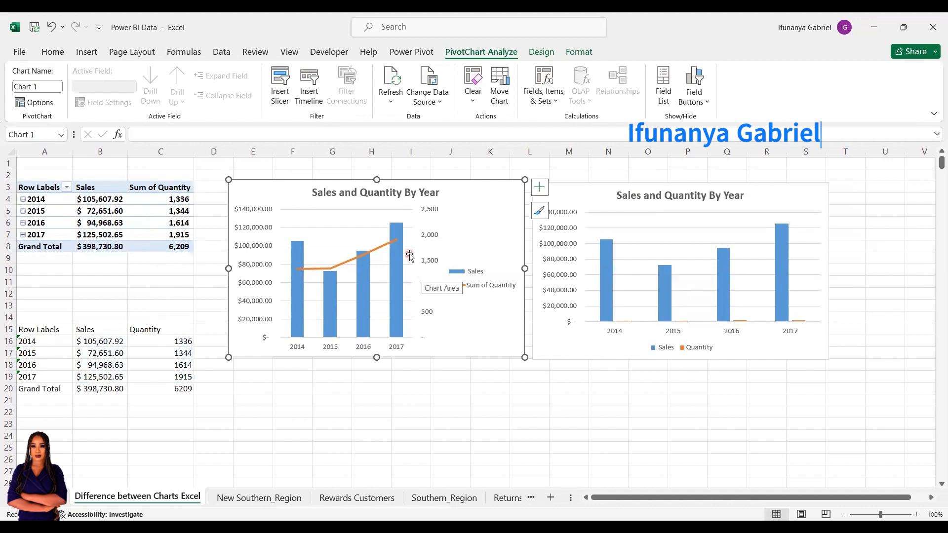
left_click(694, 80)
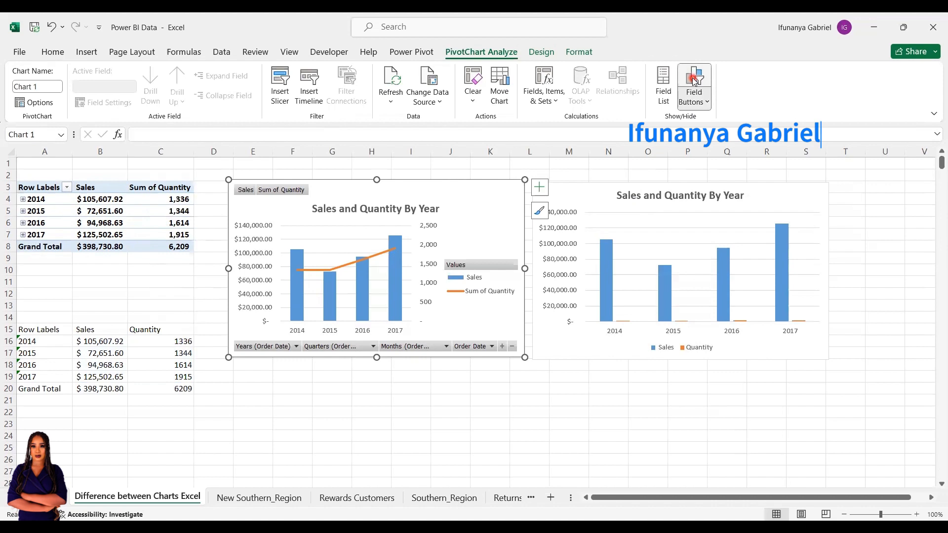
Compare the tools offered for both charts and examine the PivotChart's series and category labels in Select Data Source
left_click(805, 195)
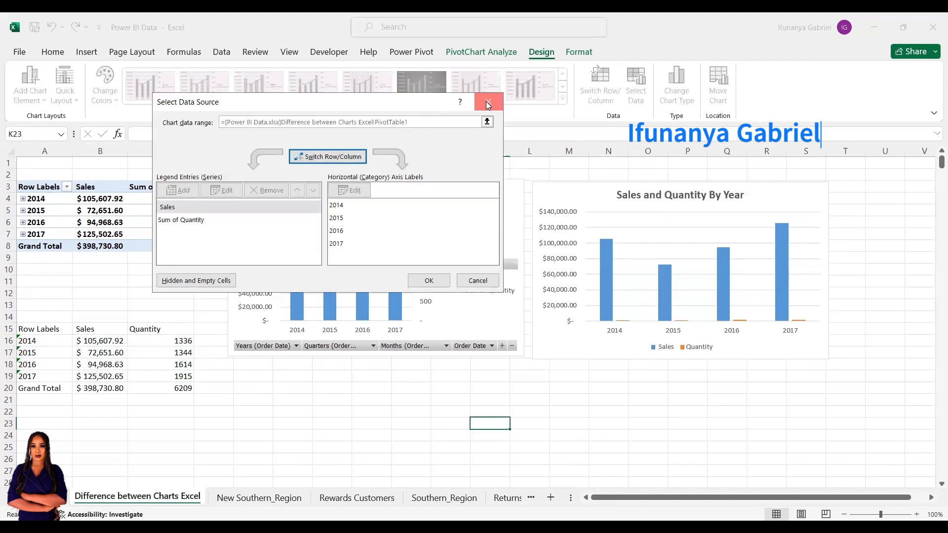
key("Escape")
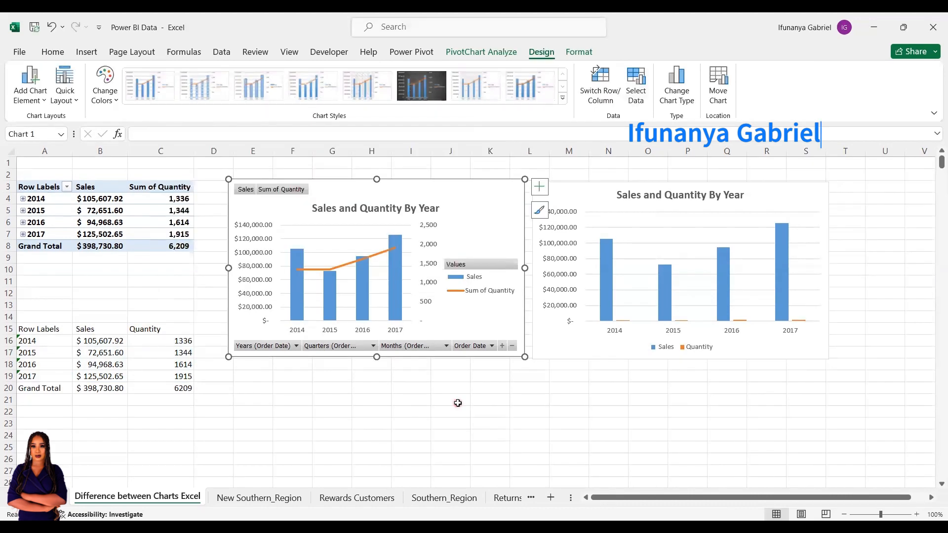
left_click(584, 194)
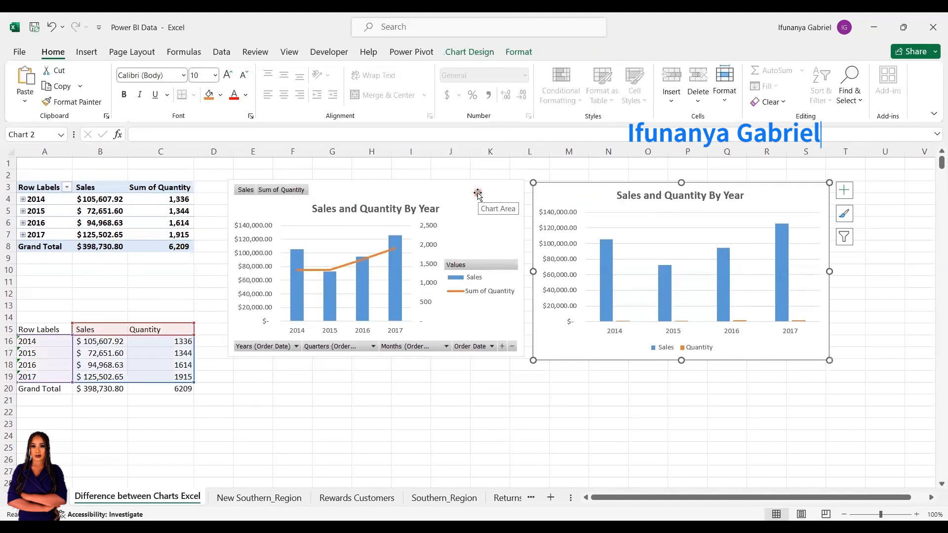
left_click(478, 194)
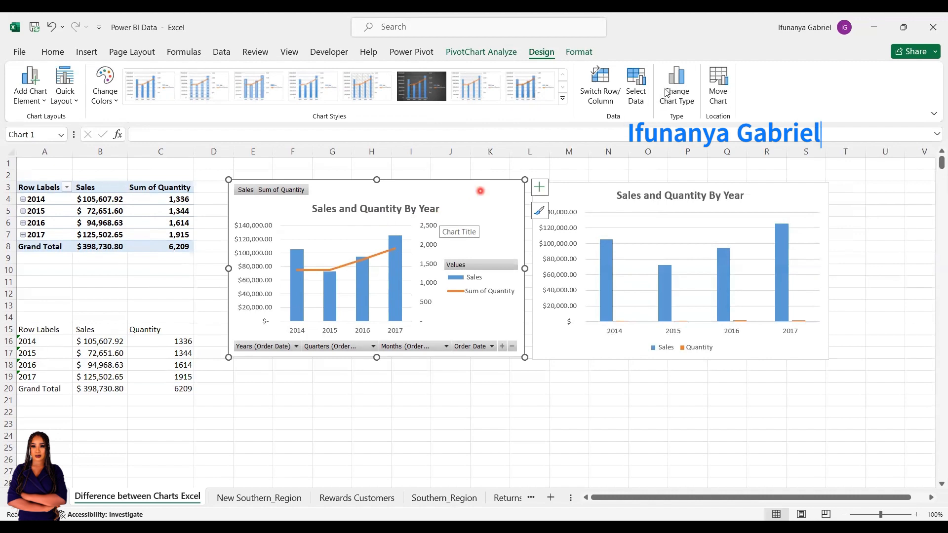
left_click(637, 82)
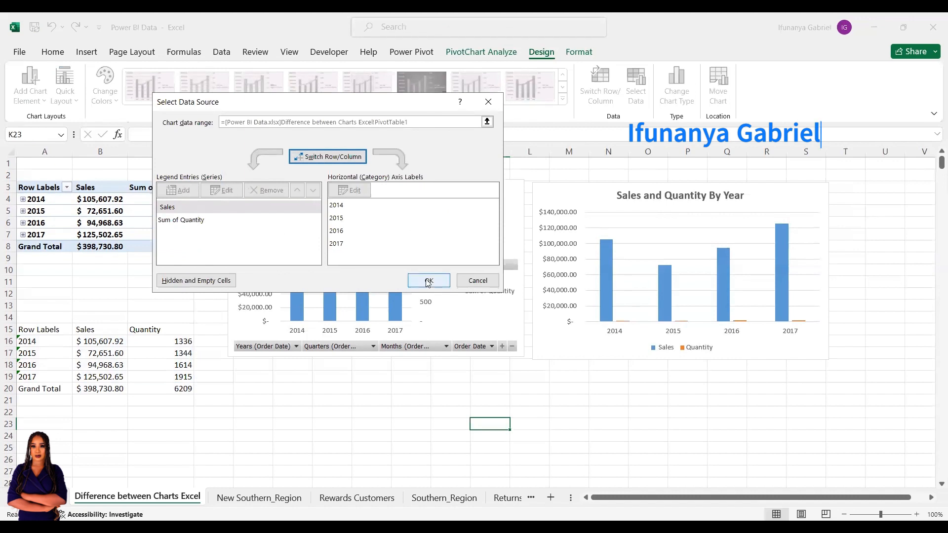
left_click(344, 216)
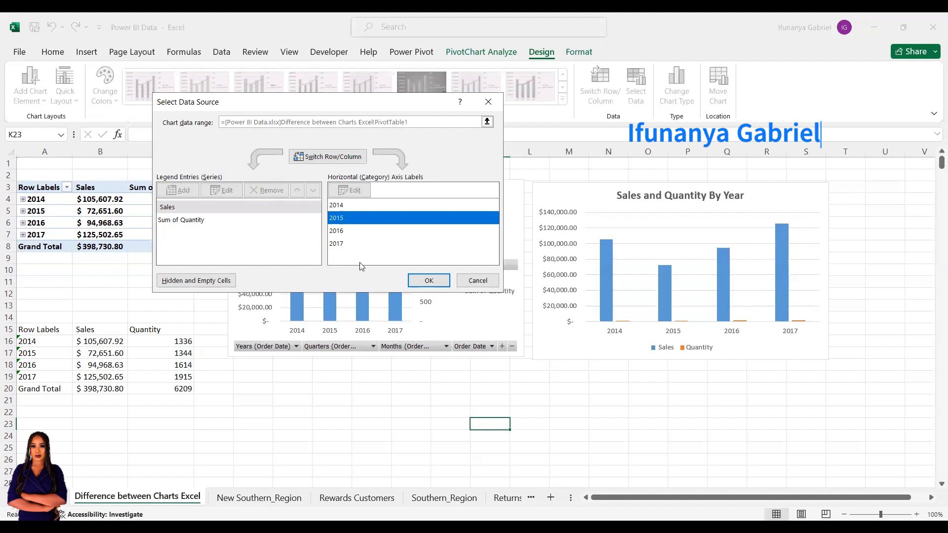
left_click(437, 296)
left_click(488, 101)
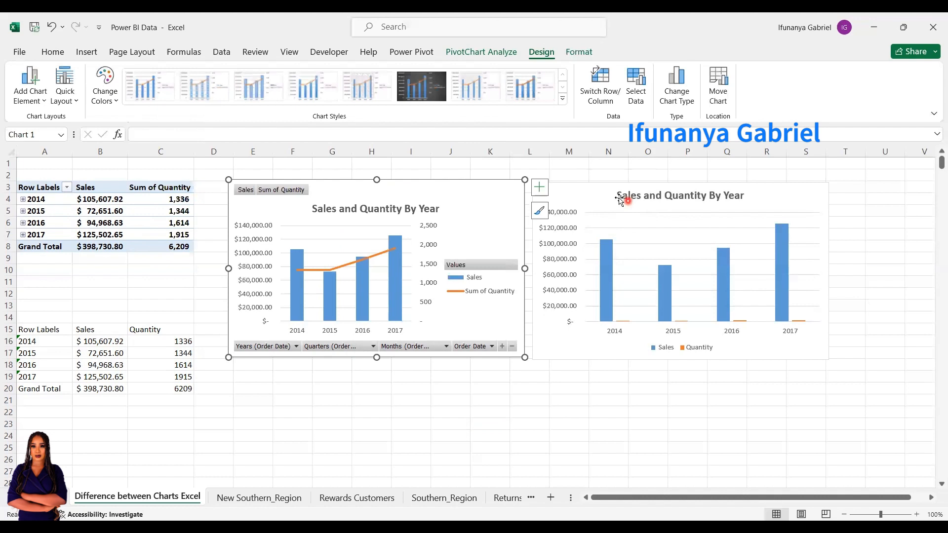
Exclude the Quantity series from the regular chart through its data source settings
left_click(593, 195)
left_click(464, 52)
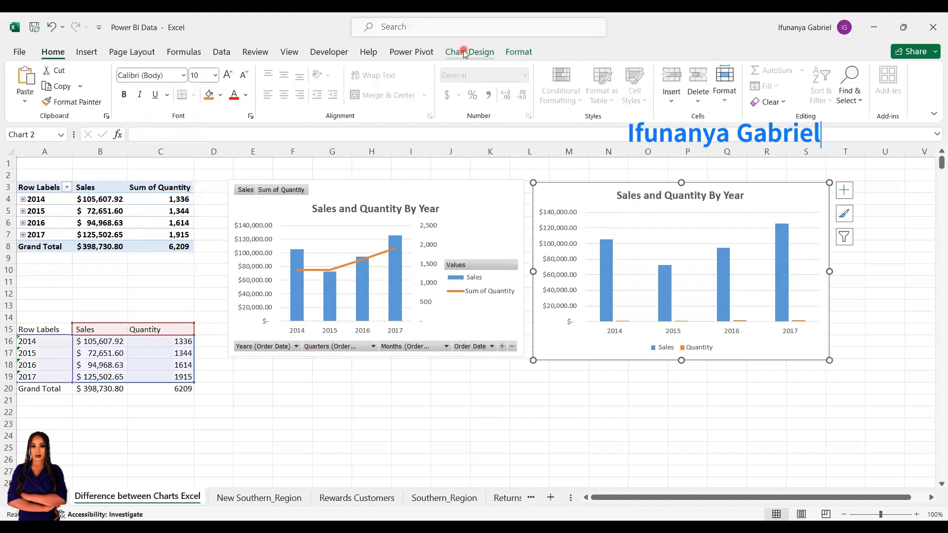
left_click(636, 85)
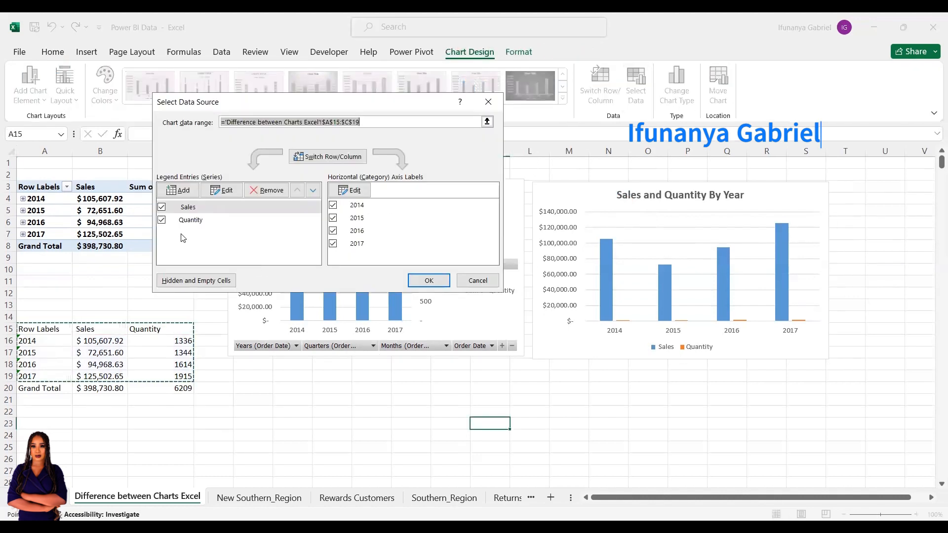
left_click(165, 221)
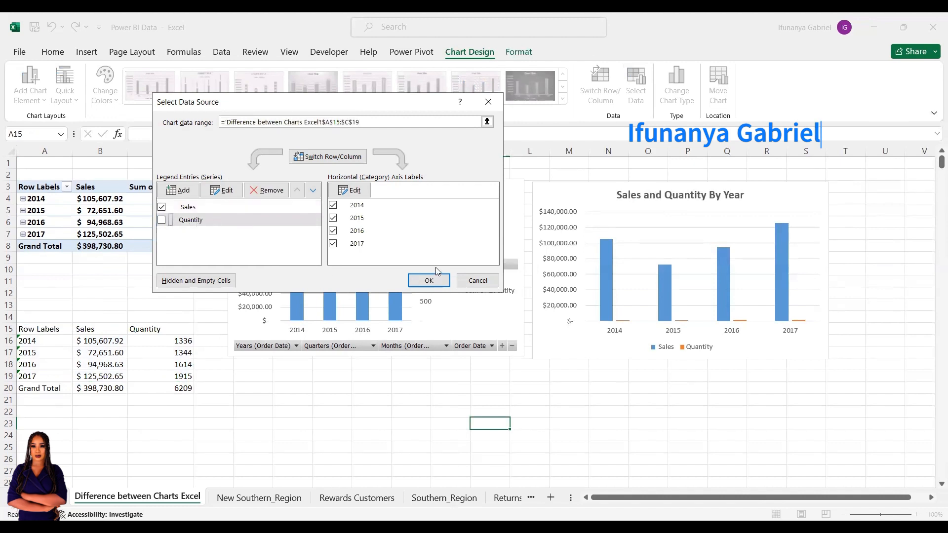
left_click(429, 281)
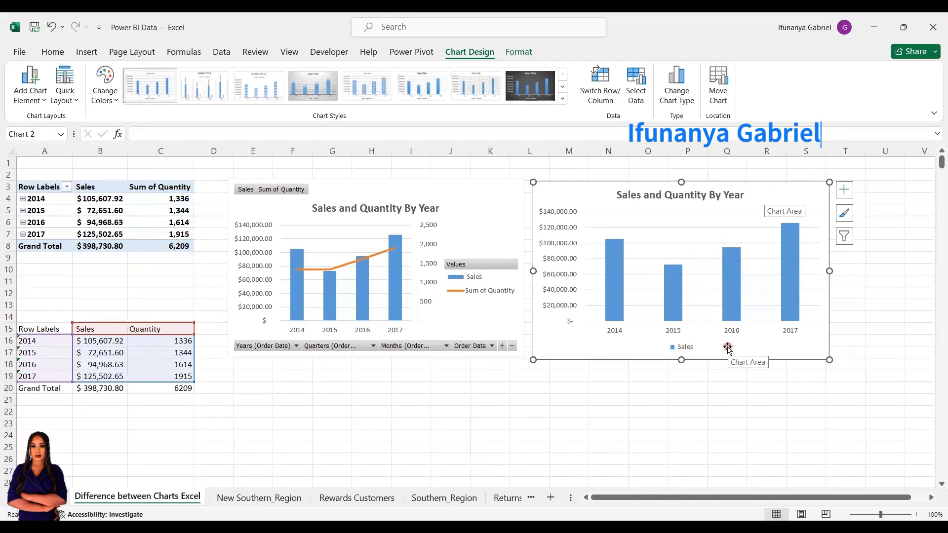
Compare both charts again, switch the PivotChart's rows and columns, and switch them back
left_click(469, 218)
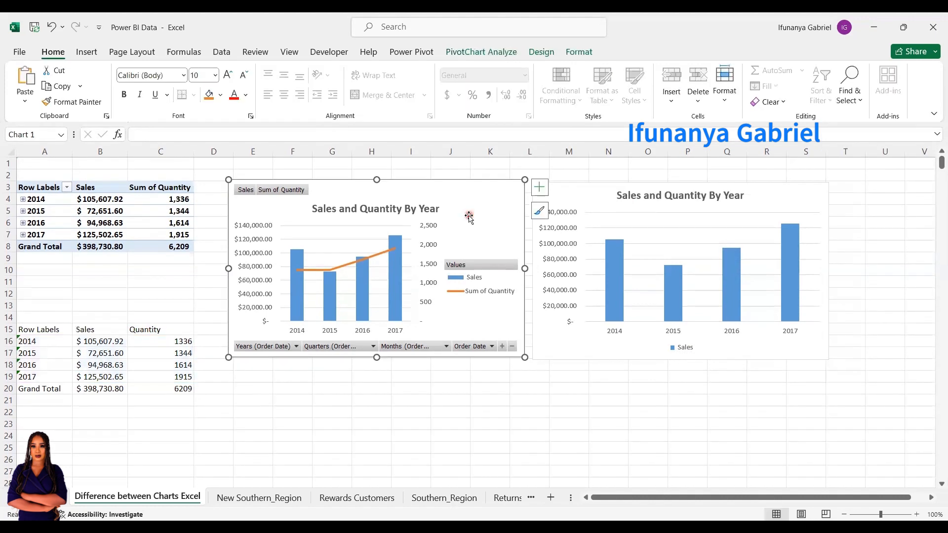
left_click(773, 204)
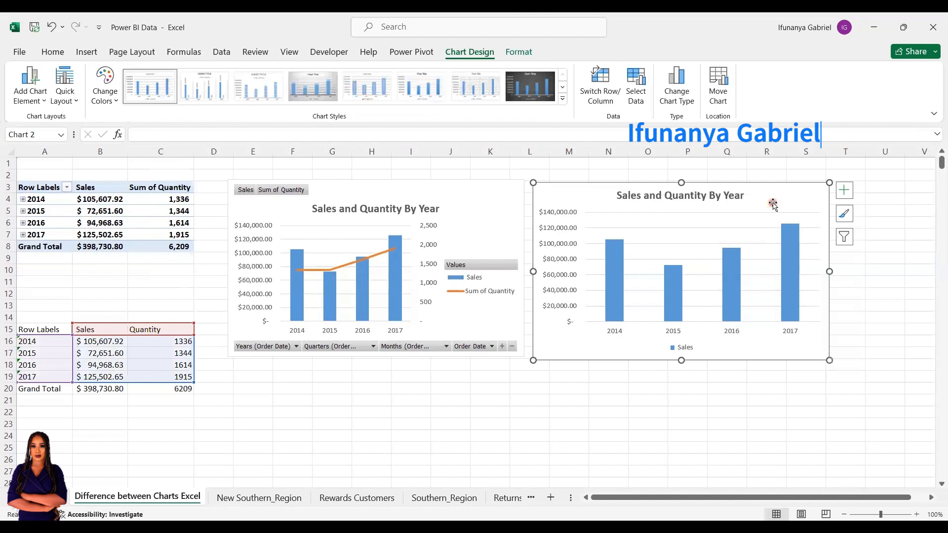
left_click(469, 202)
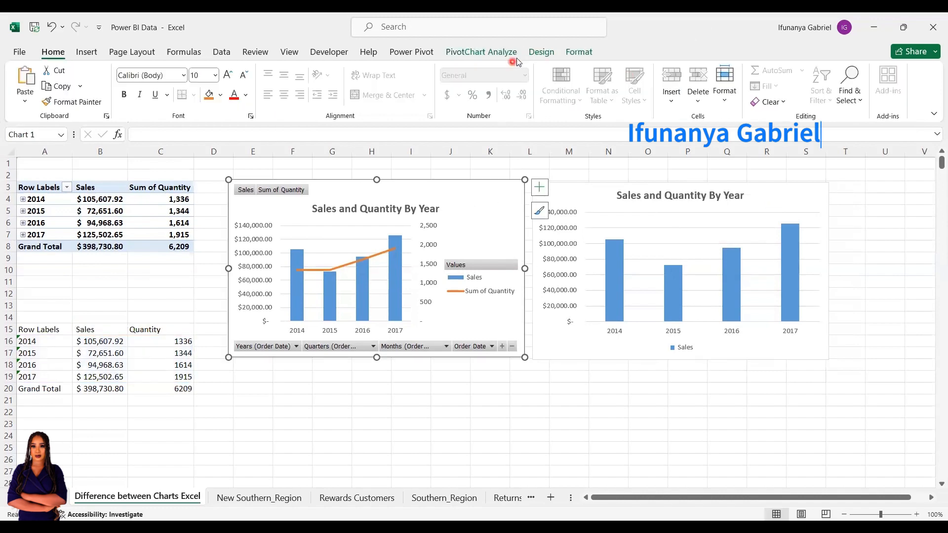
left_click(541, 52)
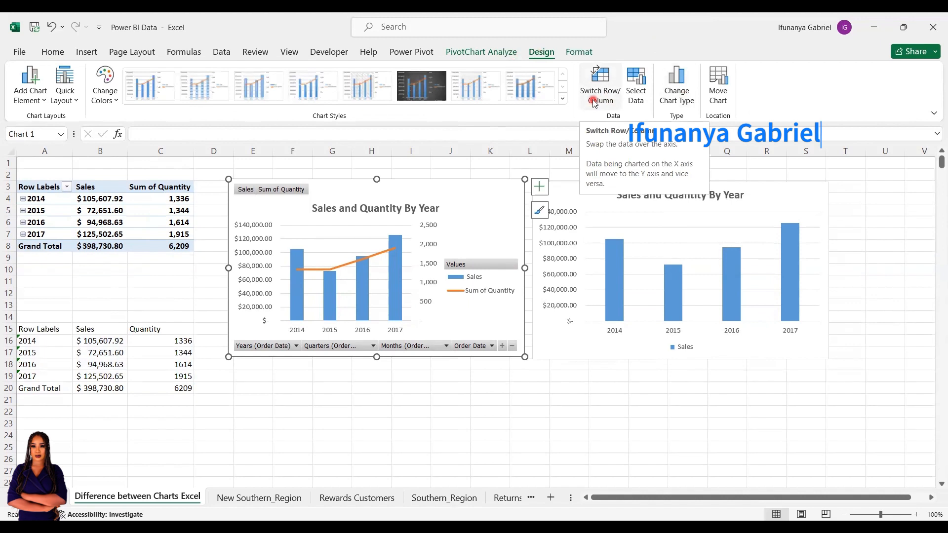
left_click(595, 102)
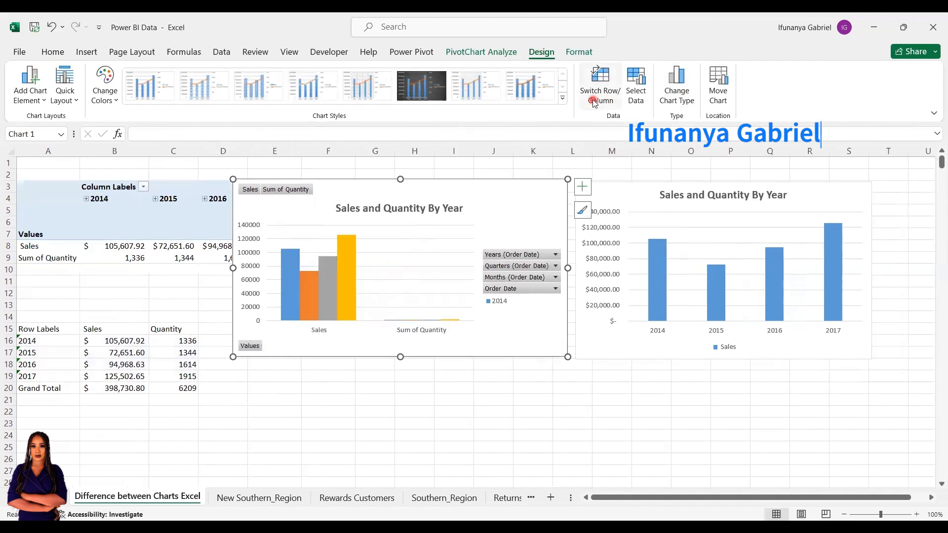
left_click(594, 102)
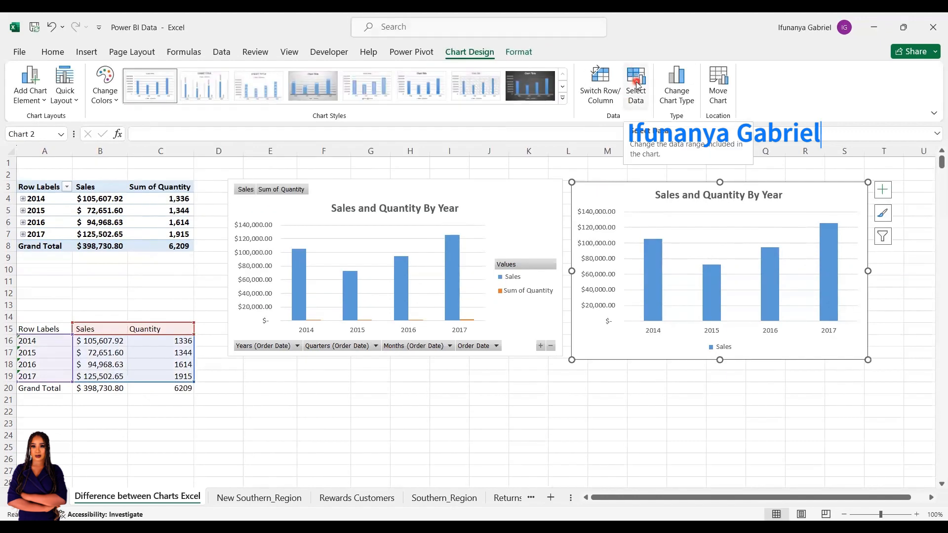
Include the Quantity series in the regular chart again and add a new series named from cell A3
left_click(636, 81)
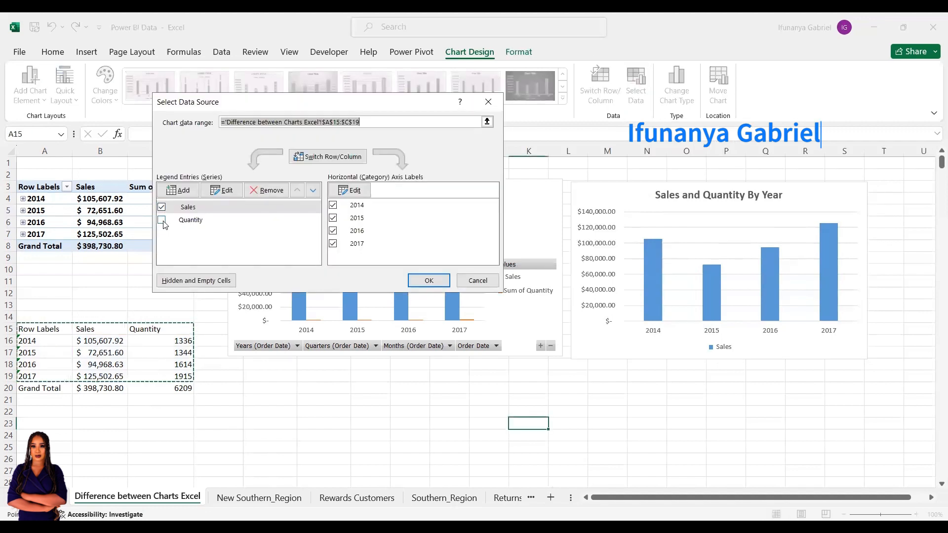
left_click(163, 221)
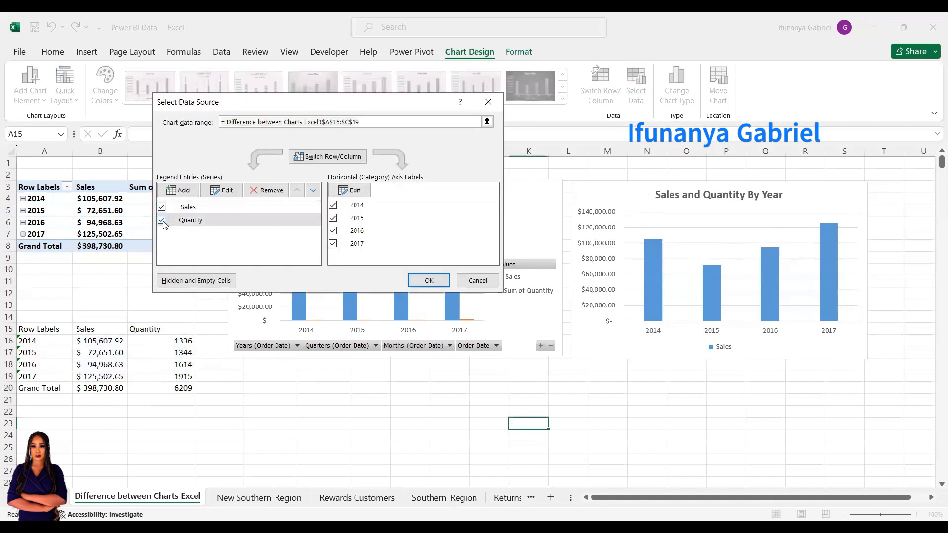
left_click(184, 191)
left_click(354, 184)
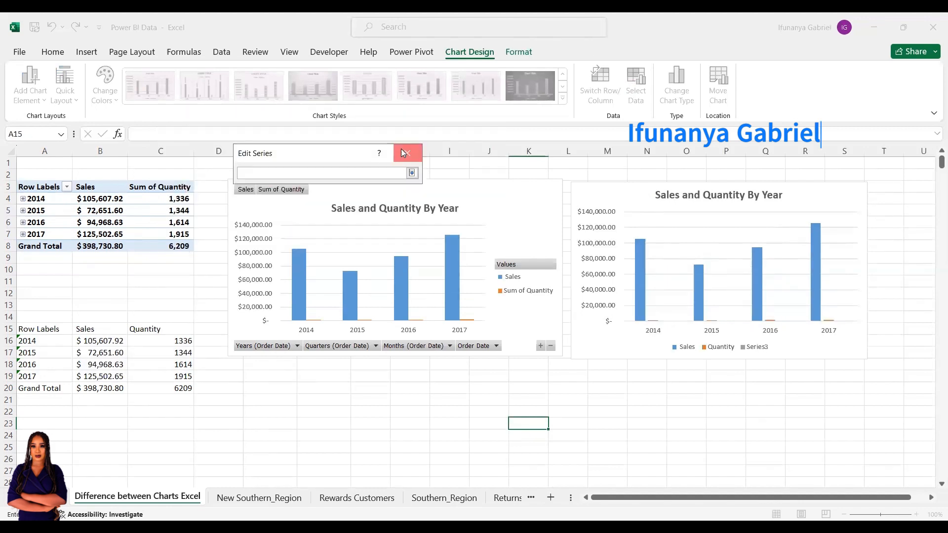
left_click(405, 153)
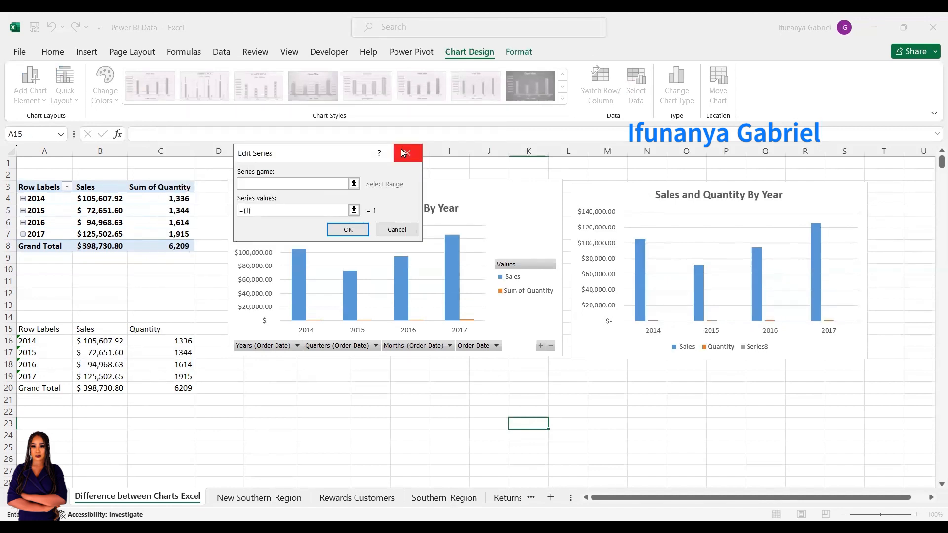
left_click(354, 184)
left_click(49, 187)
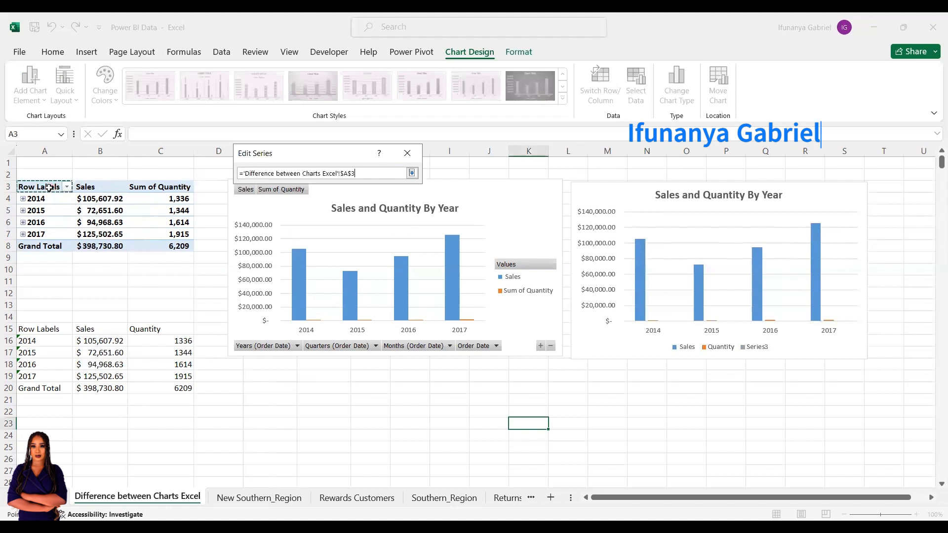
left_click(412, 173)
Set the new series' values to the range A4:A7 and apply the regular chart's data source changes
left_click(354, 210)
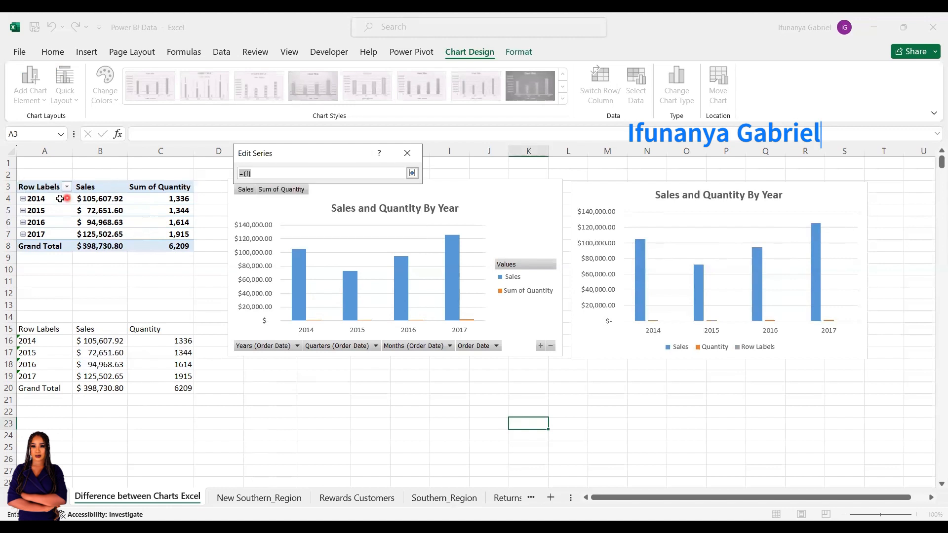
left_click_drag(58, 199, 59, 234)
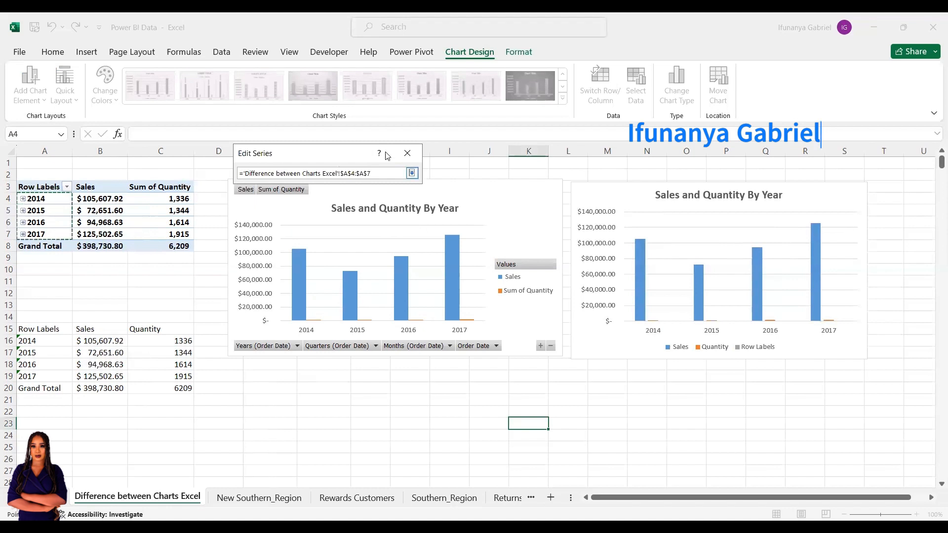
left_click(412, 173)
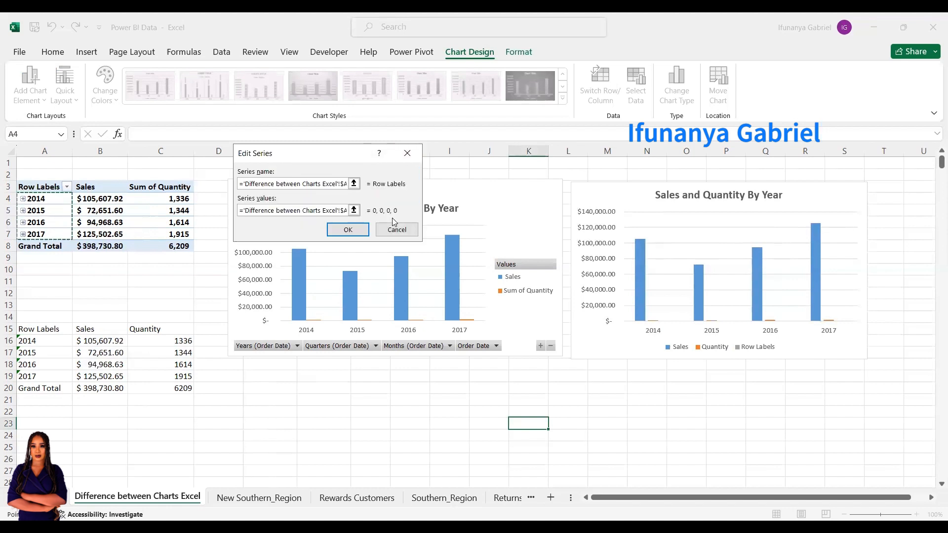
left_click(366, 230)
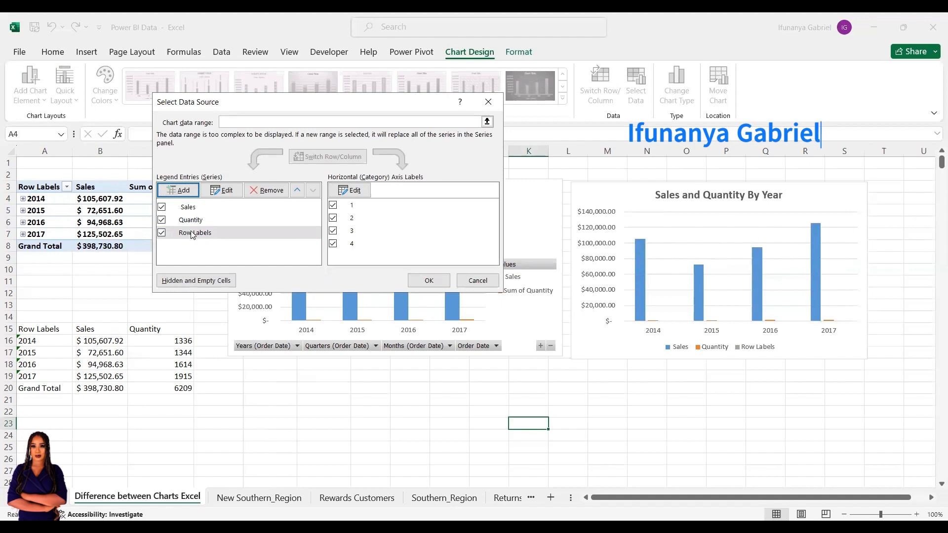
left_click(430, 282)
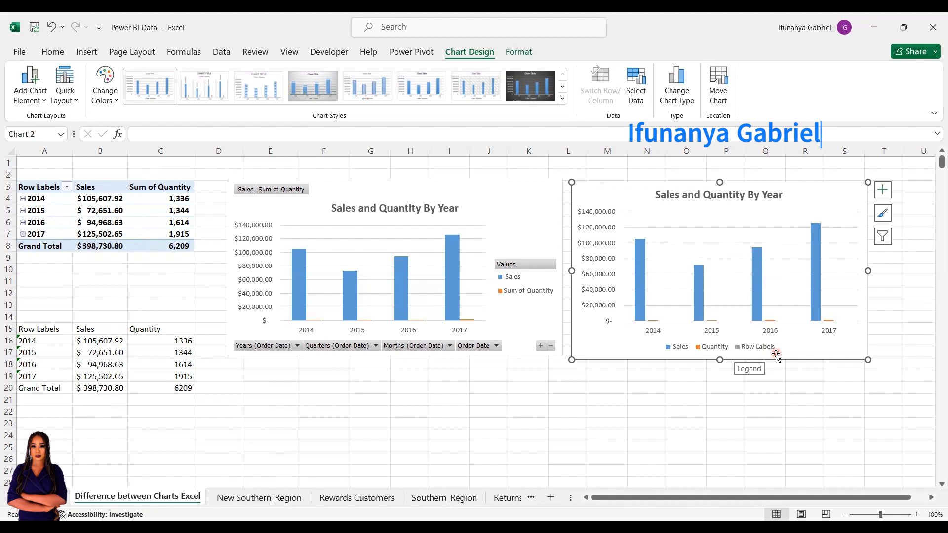
Compare the chart types offered for the regular chart and the PivotChart, previewing Line for the PivotChart without applying it
left_click(676, 78)
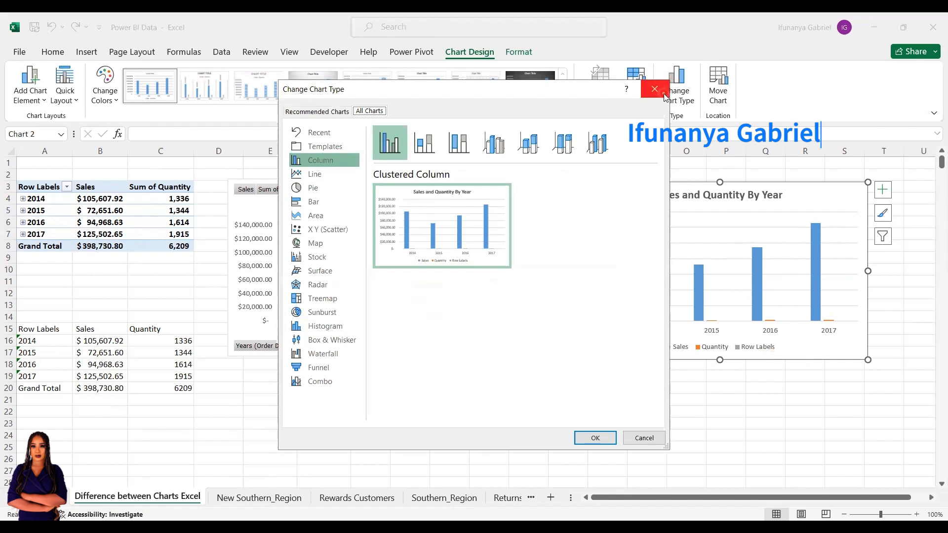
left_click(664, 93)
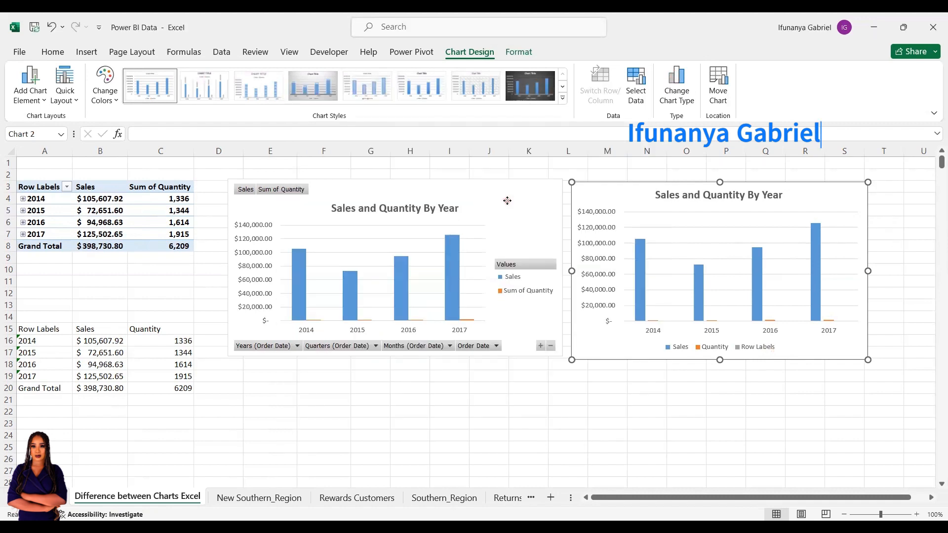
left_click(507, 200)
left_click(541, 52)
left_click(671, 88)
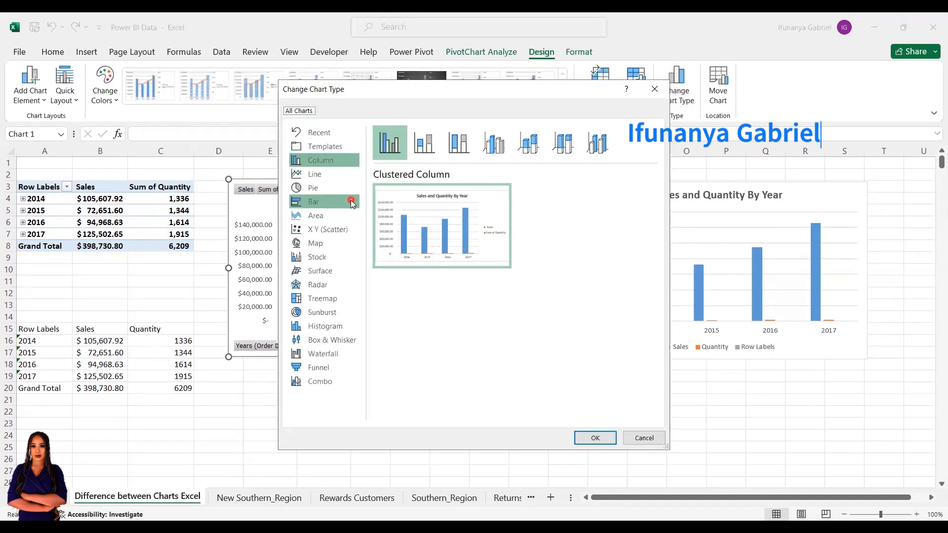
mouse_move(480, 223)
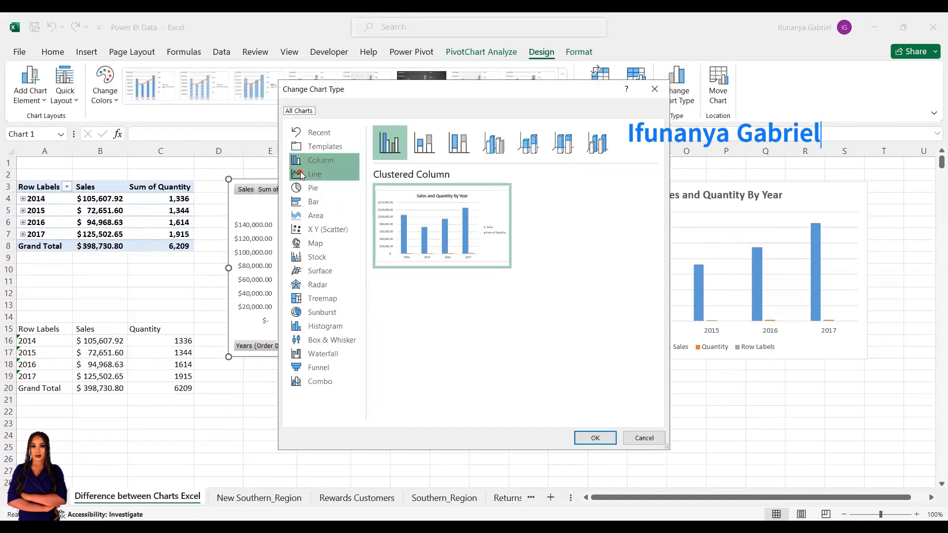
left_click(300, 174)
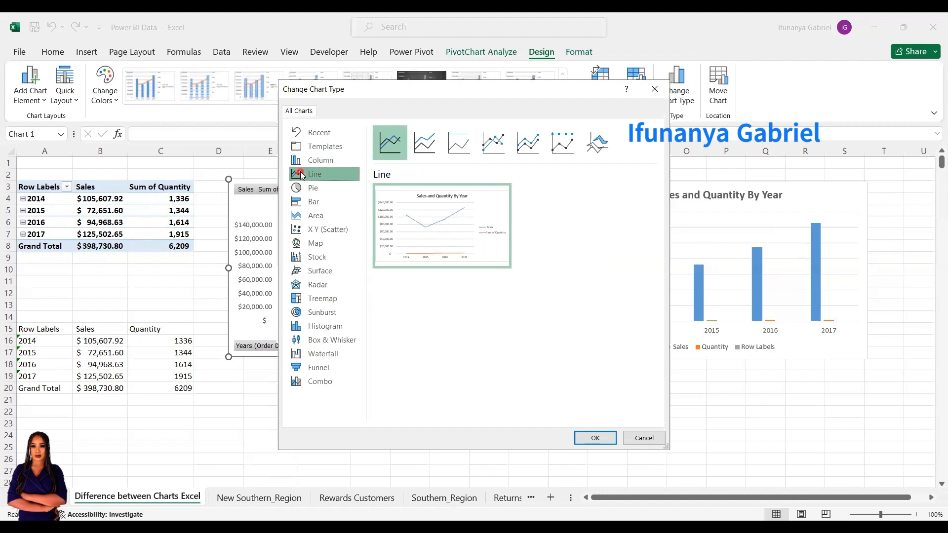
left_click(641, 443)
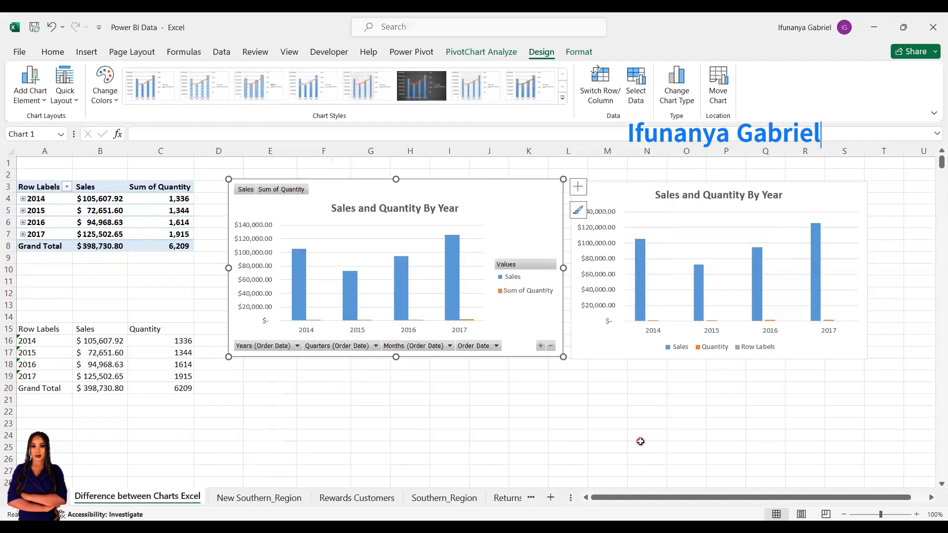
left_click(845, 202)
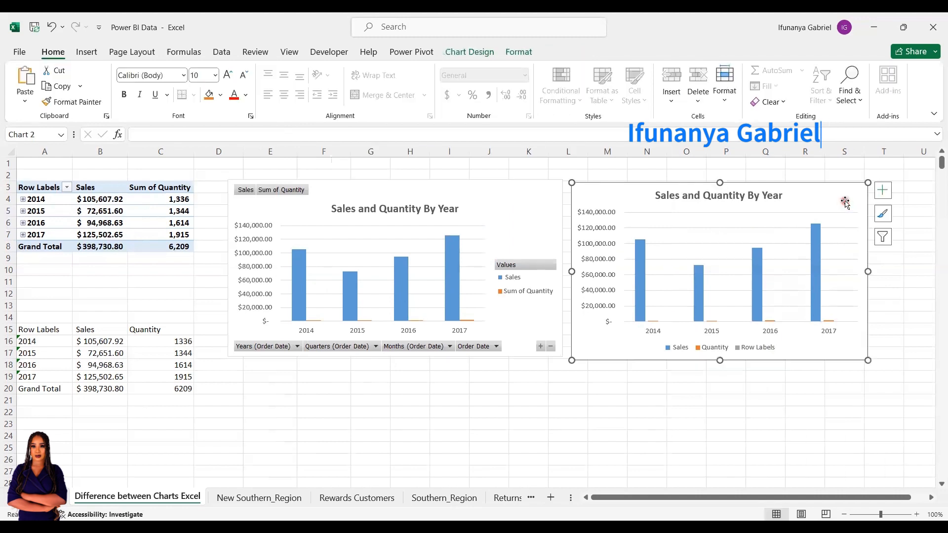